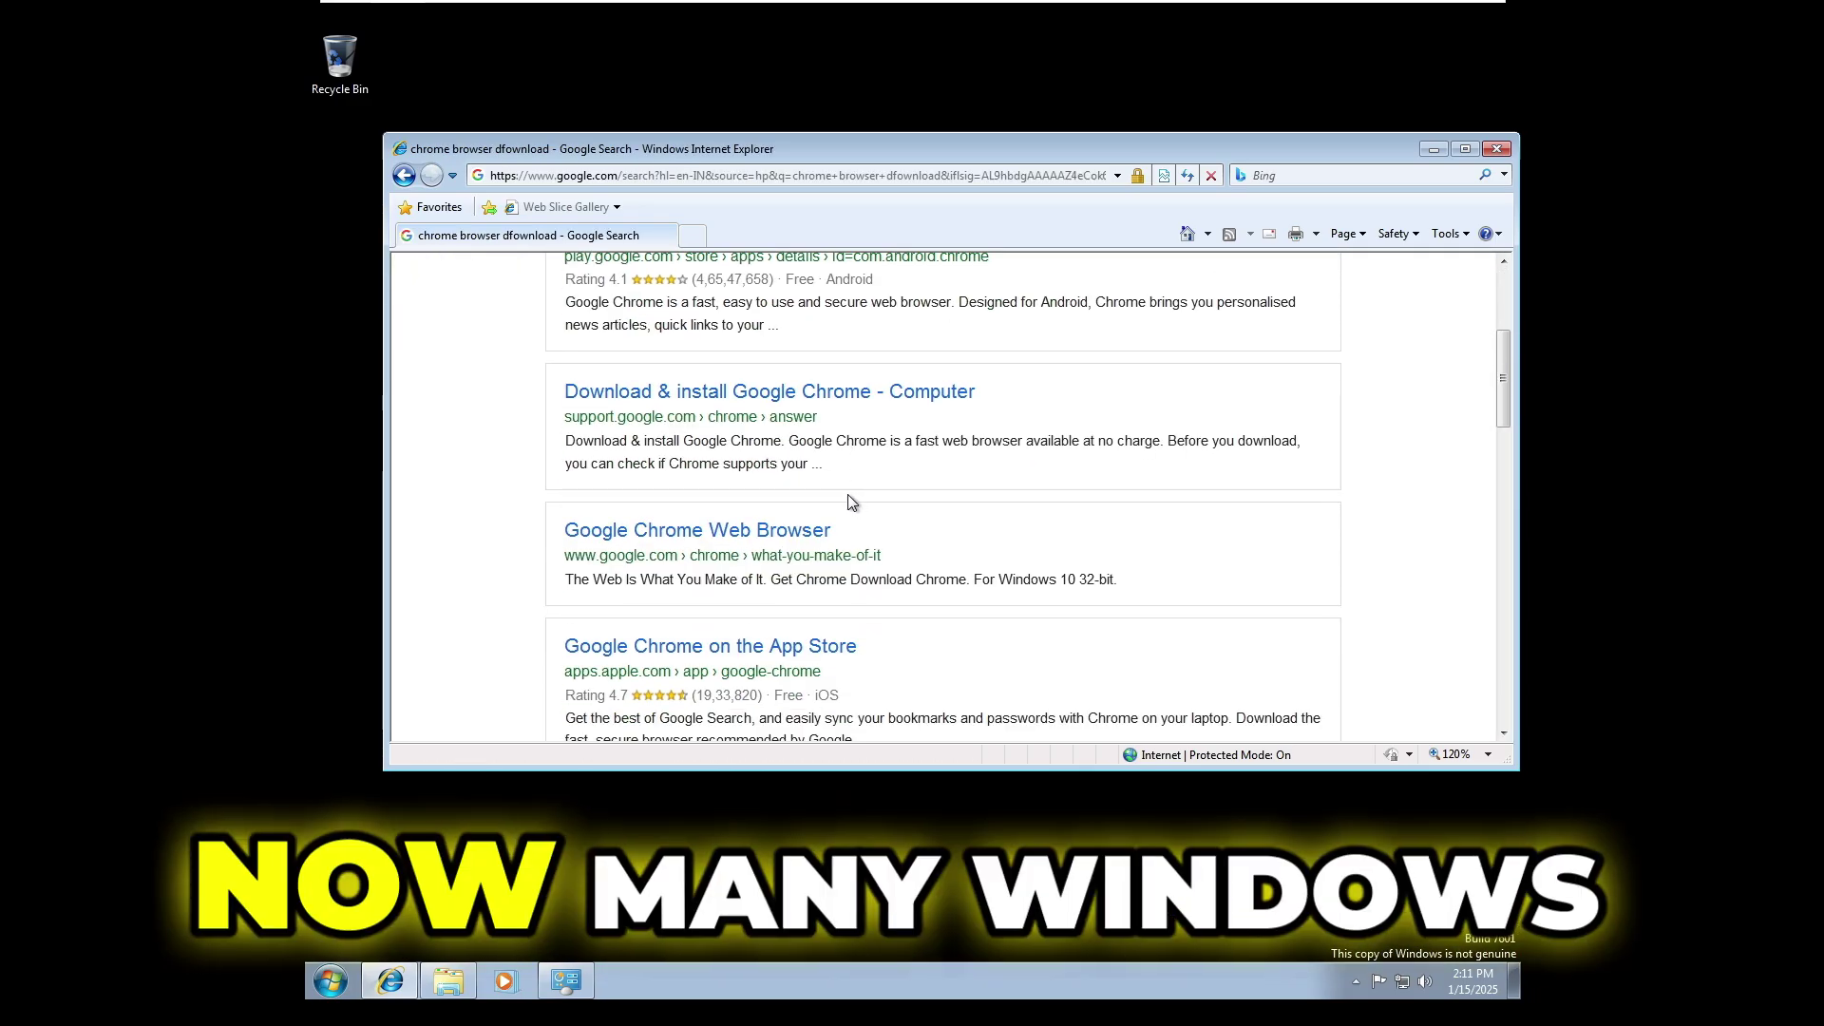
- Download the Chrome installer from Google's Download & install Chrome help page
left_click(724, 392)
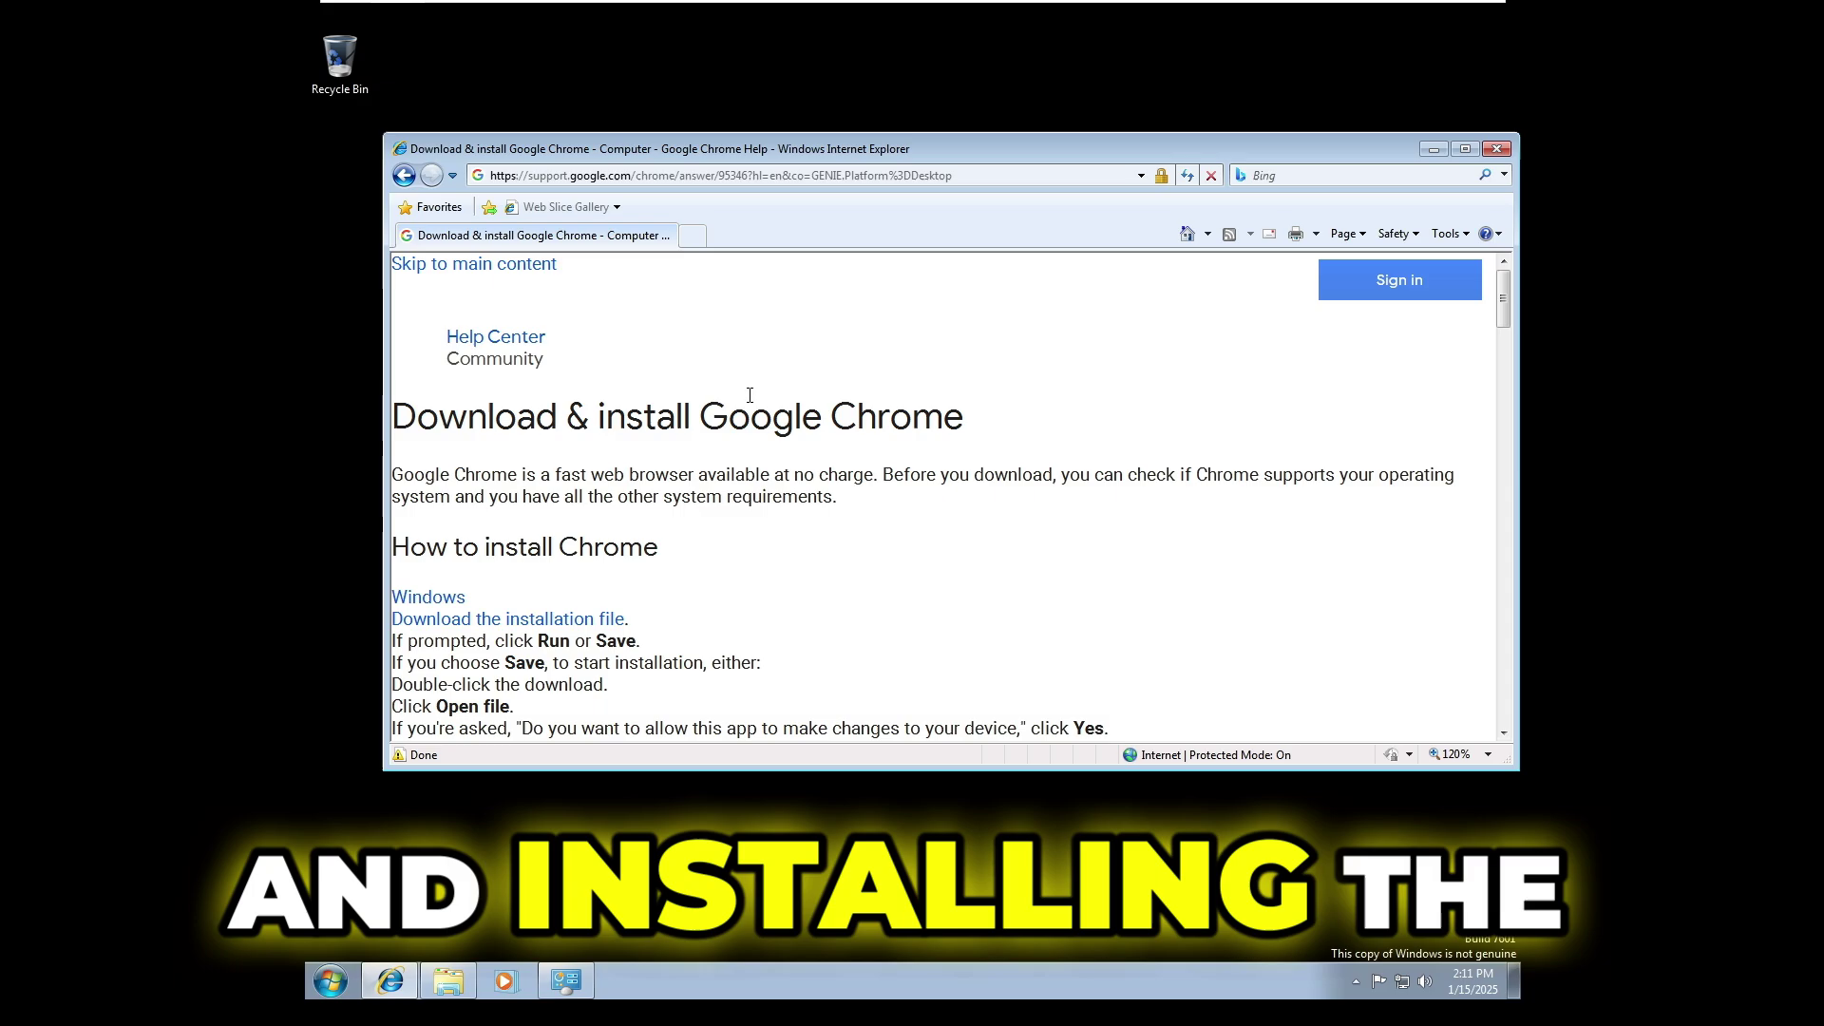
scroll(752, 428, "down", 2)
scroll(753, 483, "down", 2)
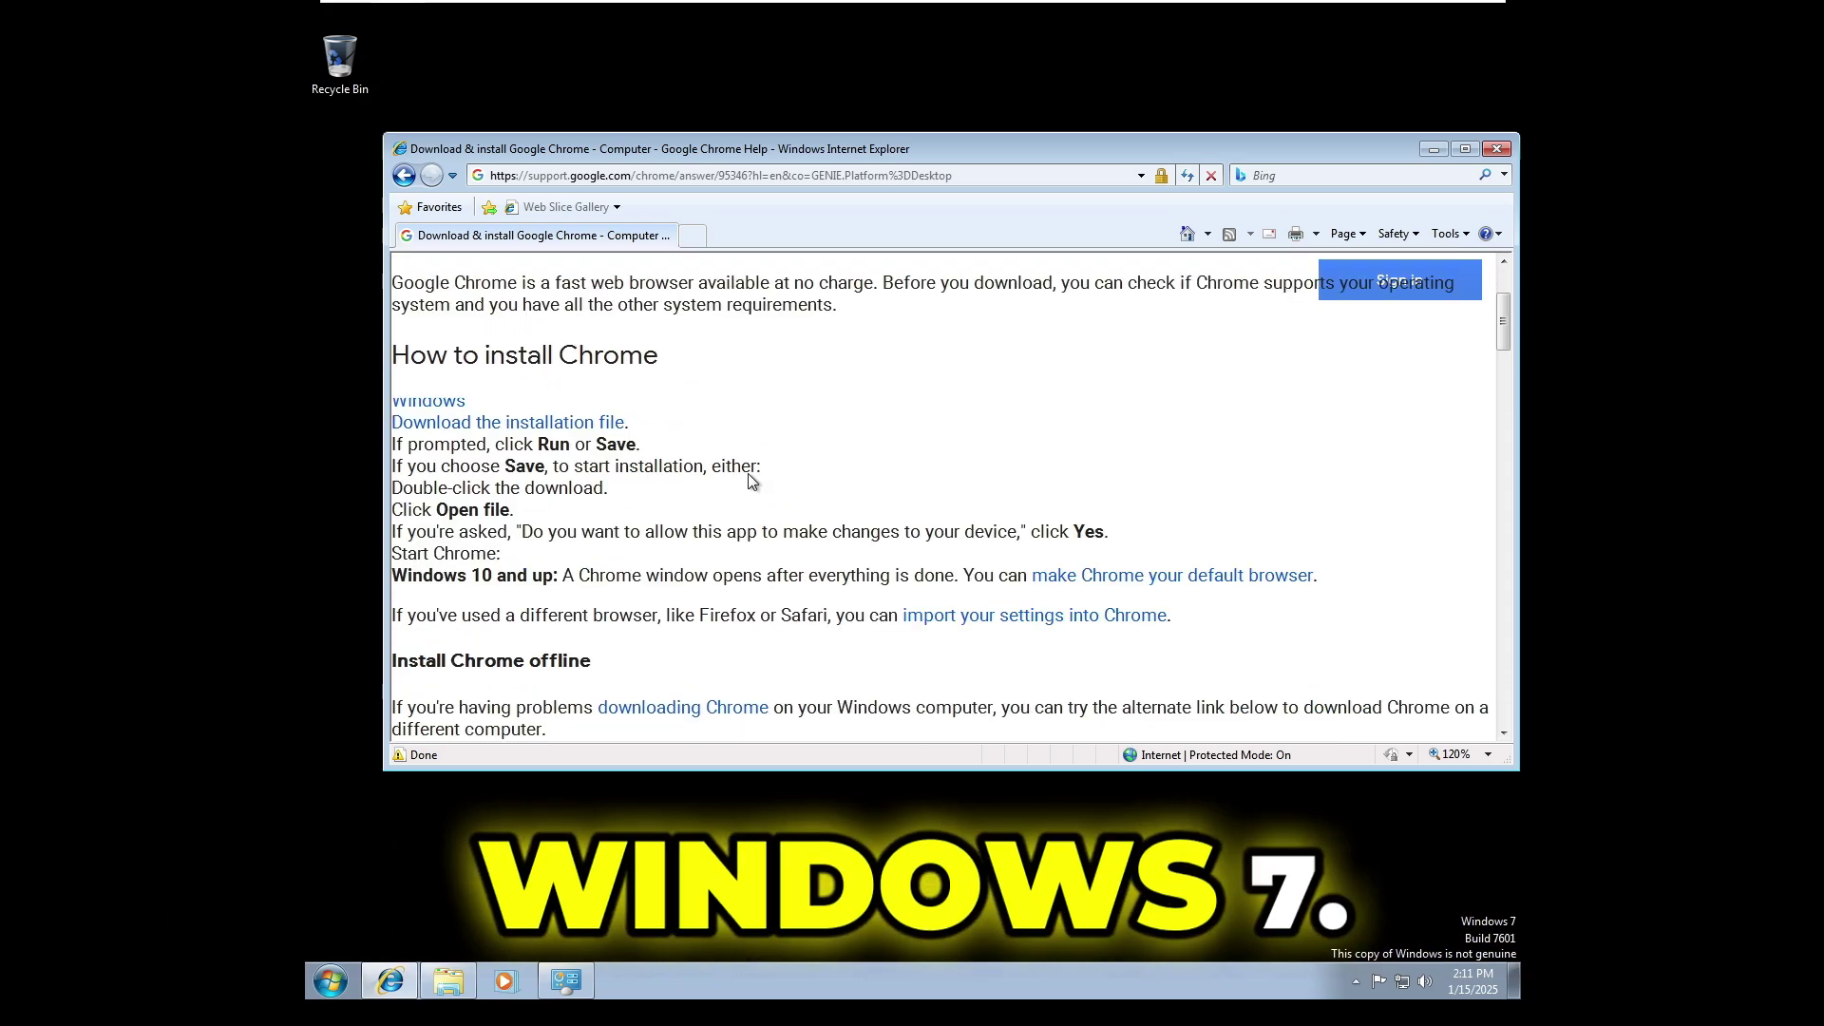
scroll(753, 481, "up", 2)
left_click(499, 505)
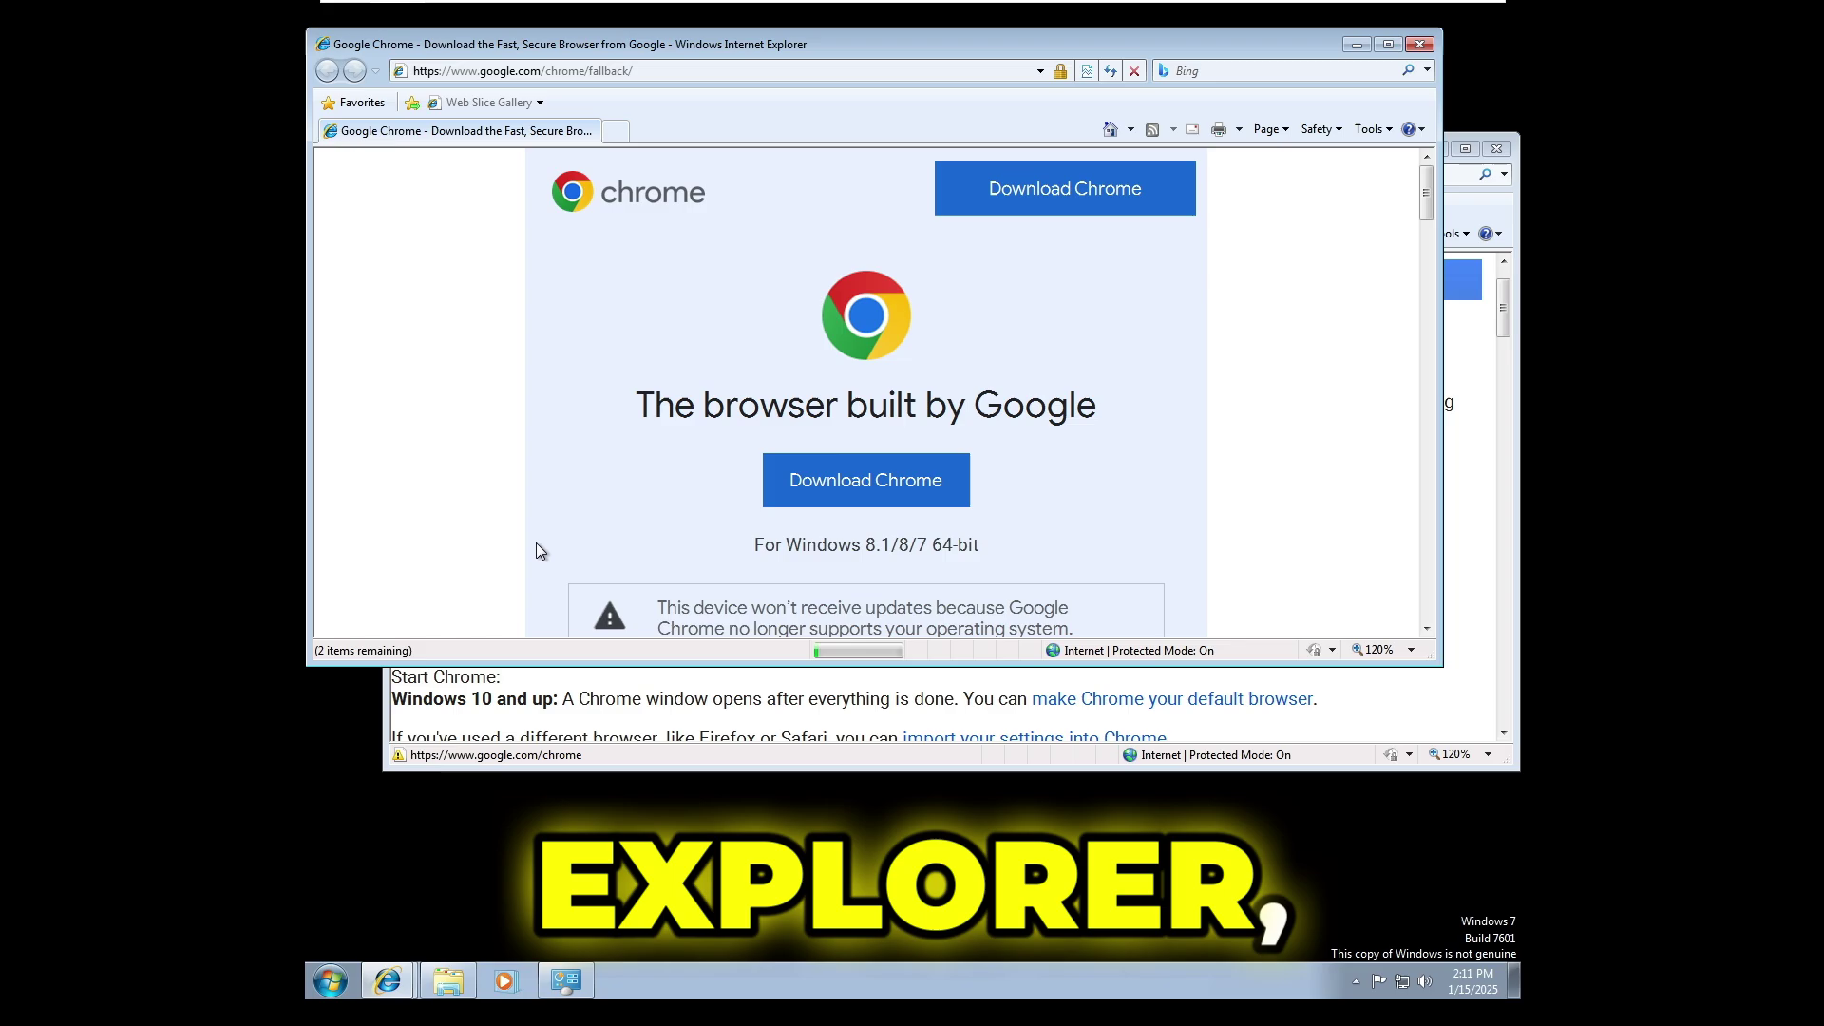
left_click(866, 479)
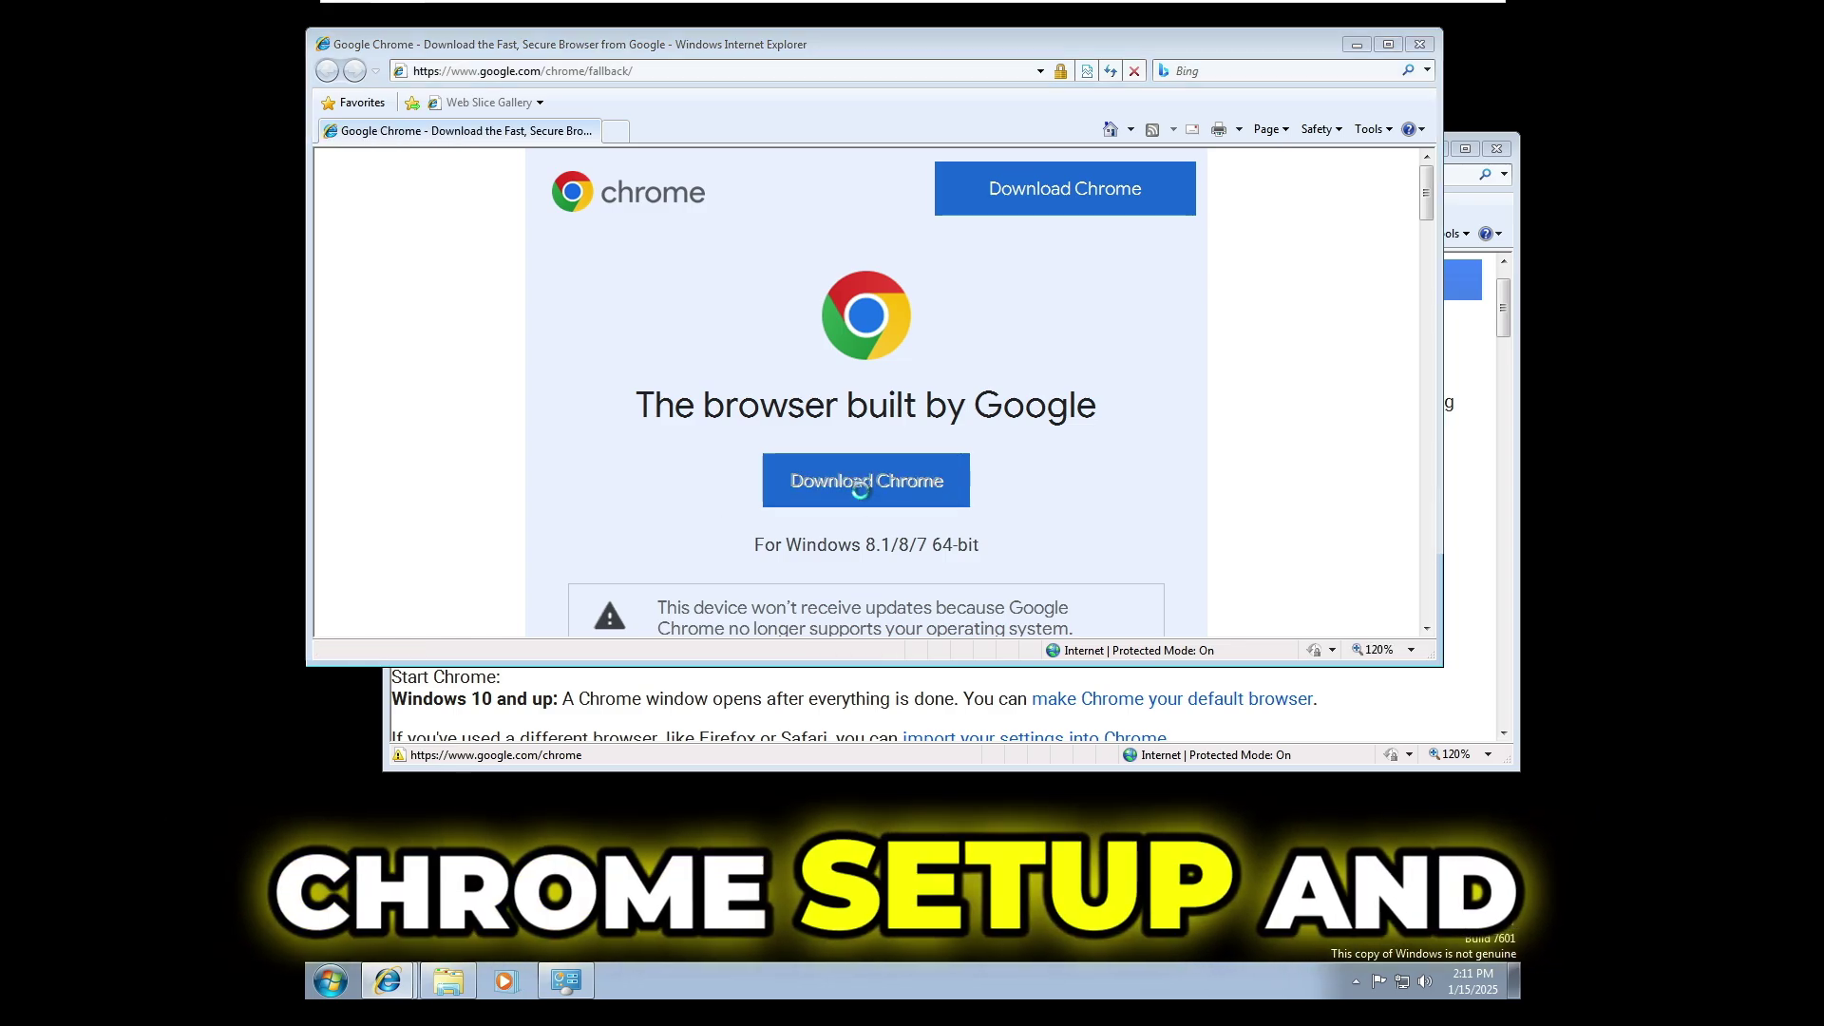
- Run ChromeSetup.exe, dismiss the invalid Win32 application error, and close the IE windows
left_click(874, 515)
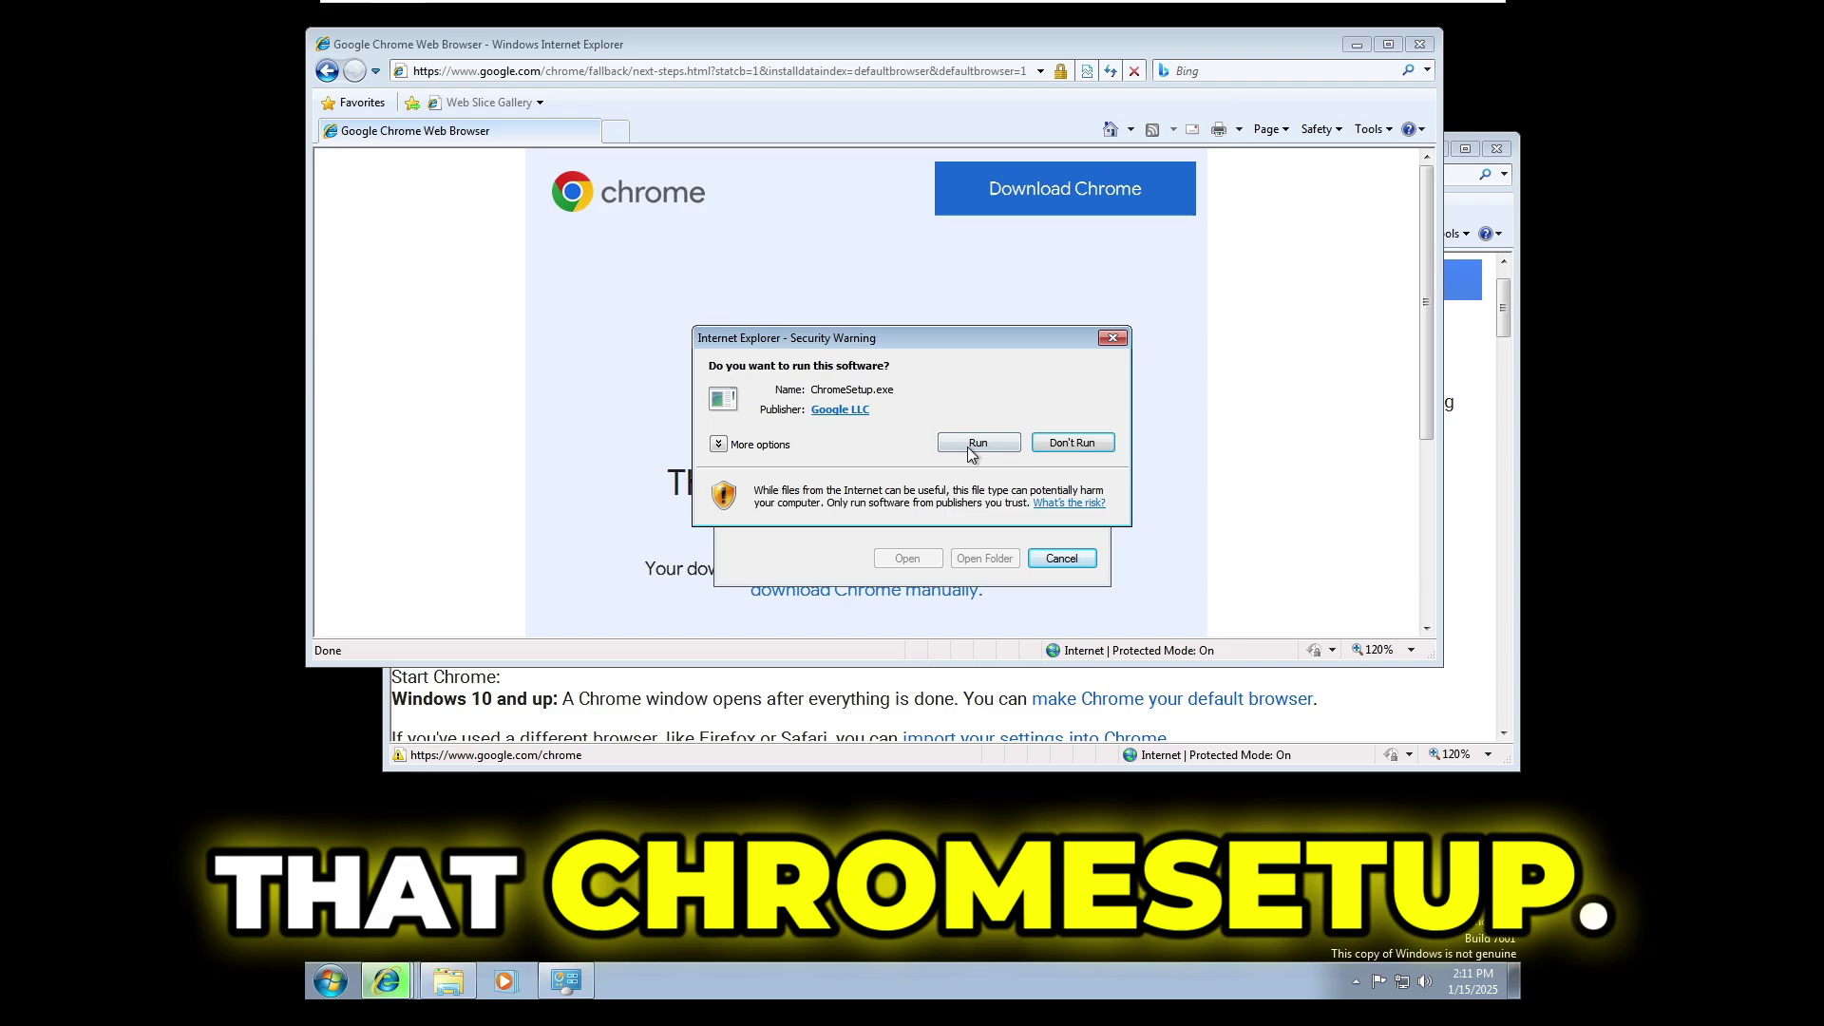
left_click(978, 443)
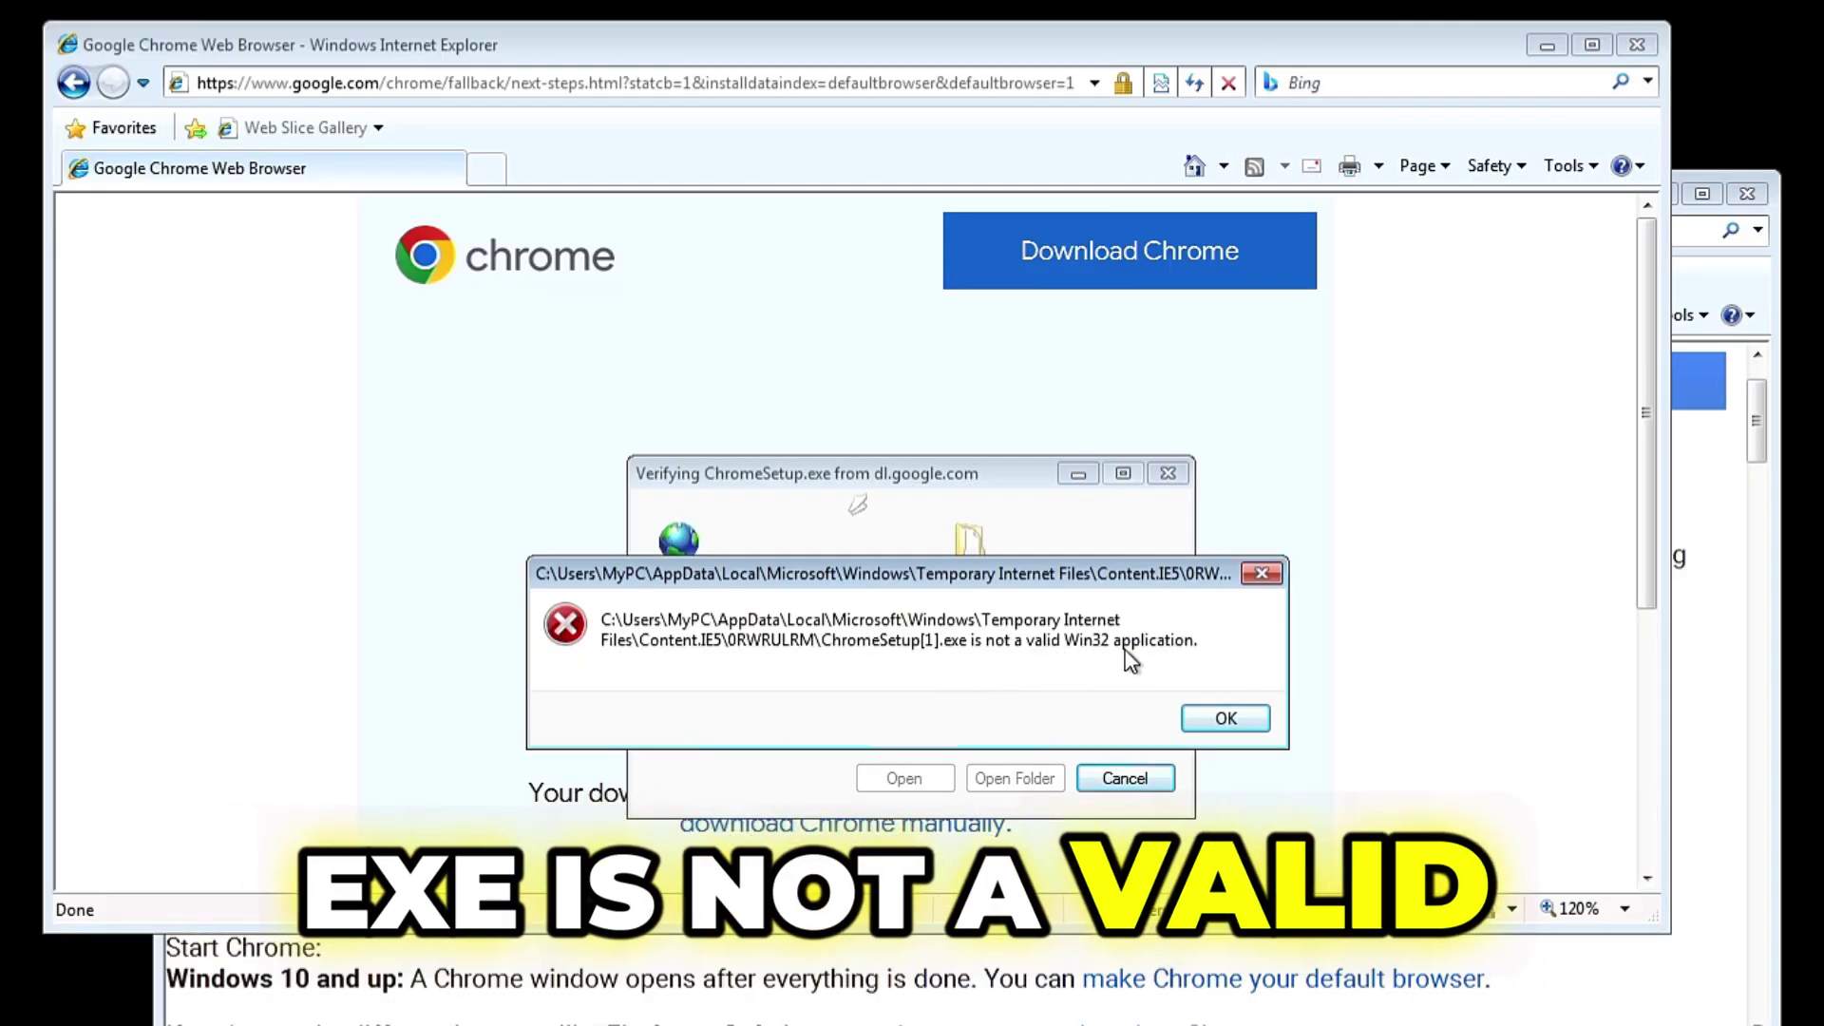
left_click(1225, 720)
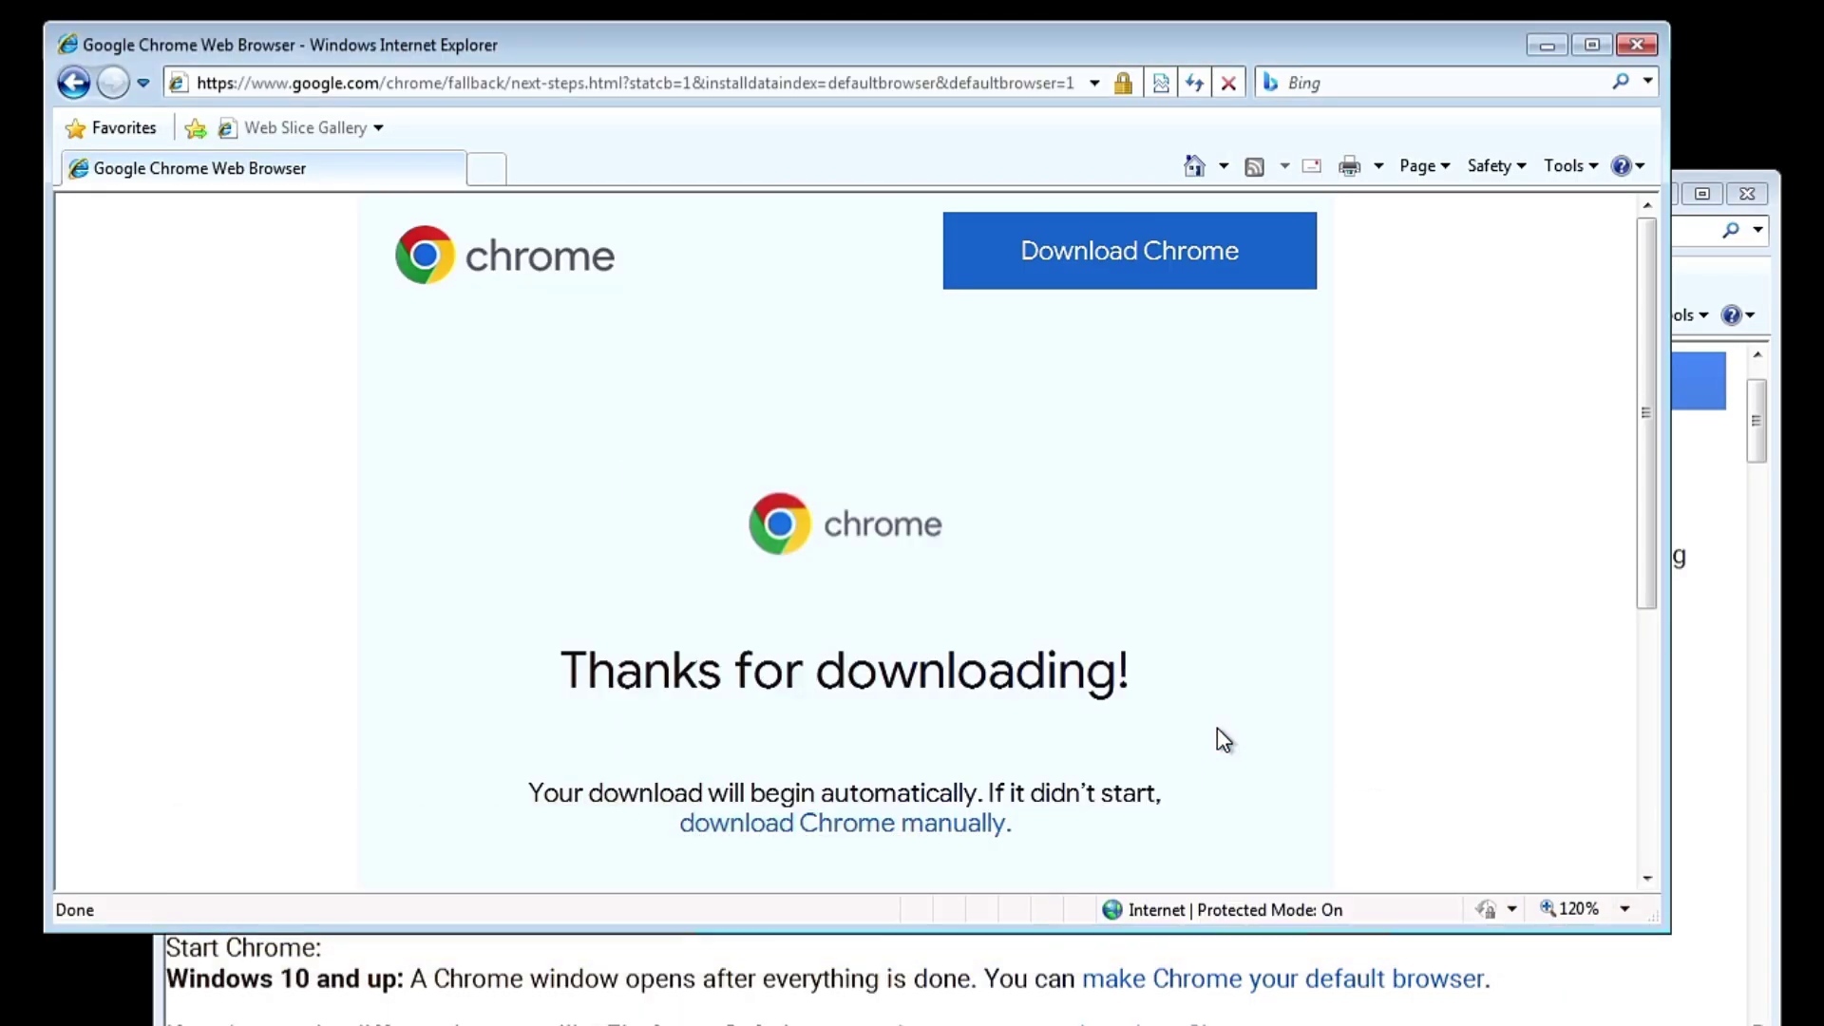
left_click(1641, 44)
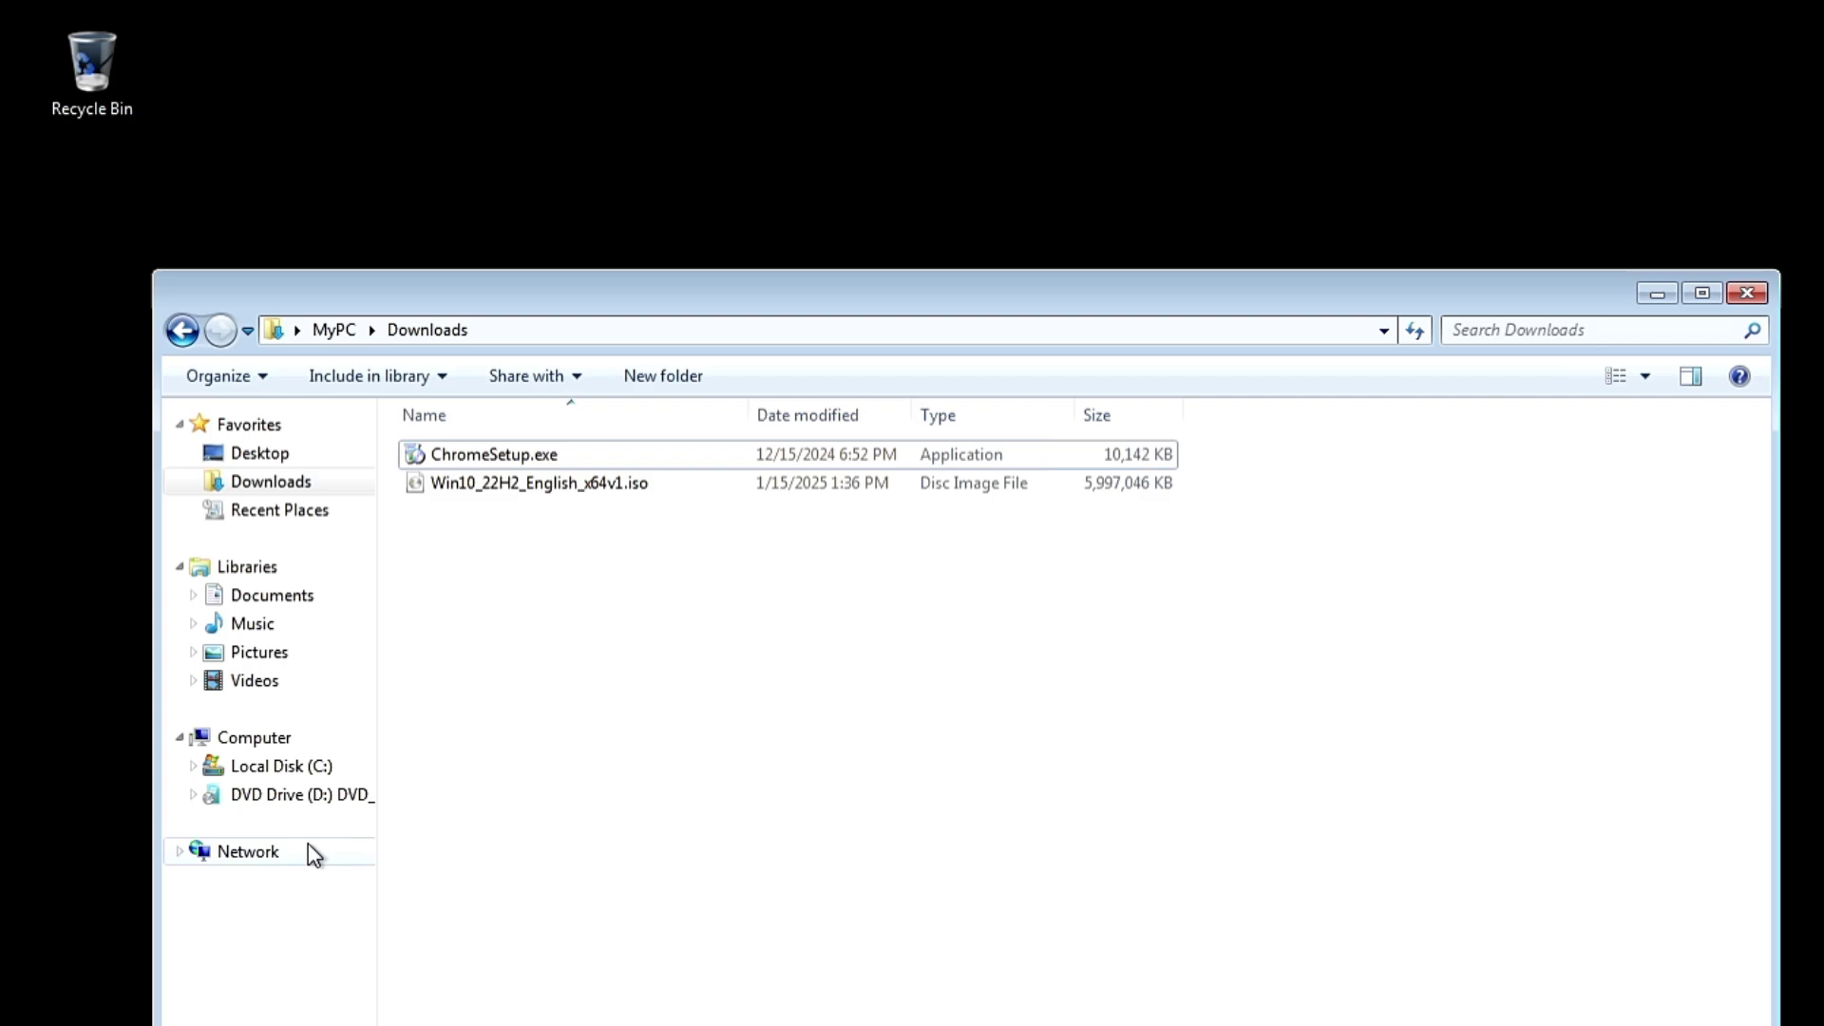
- Run ChromeSetup.exe from Downloads past the security warning, then dismiss the Win32 error
double_click(507, 457)
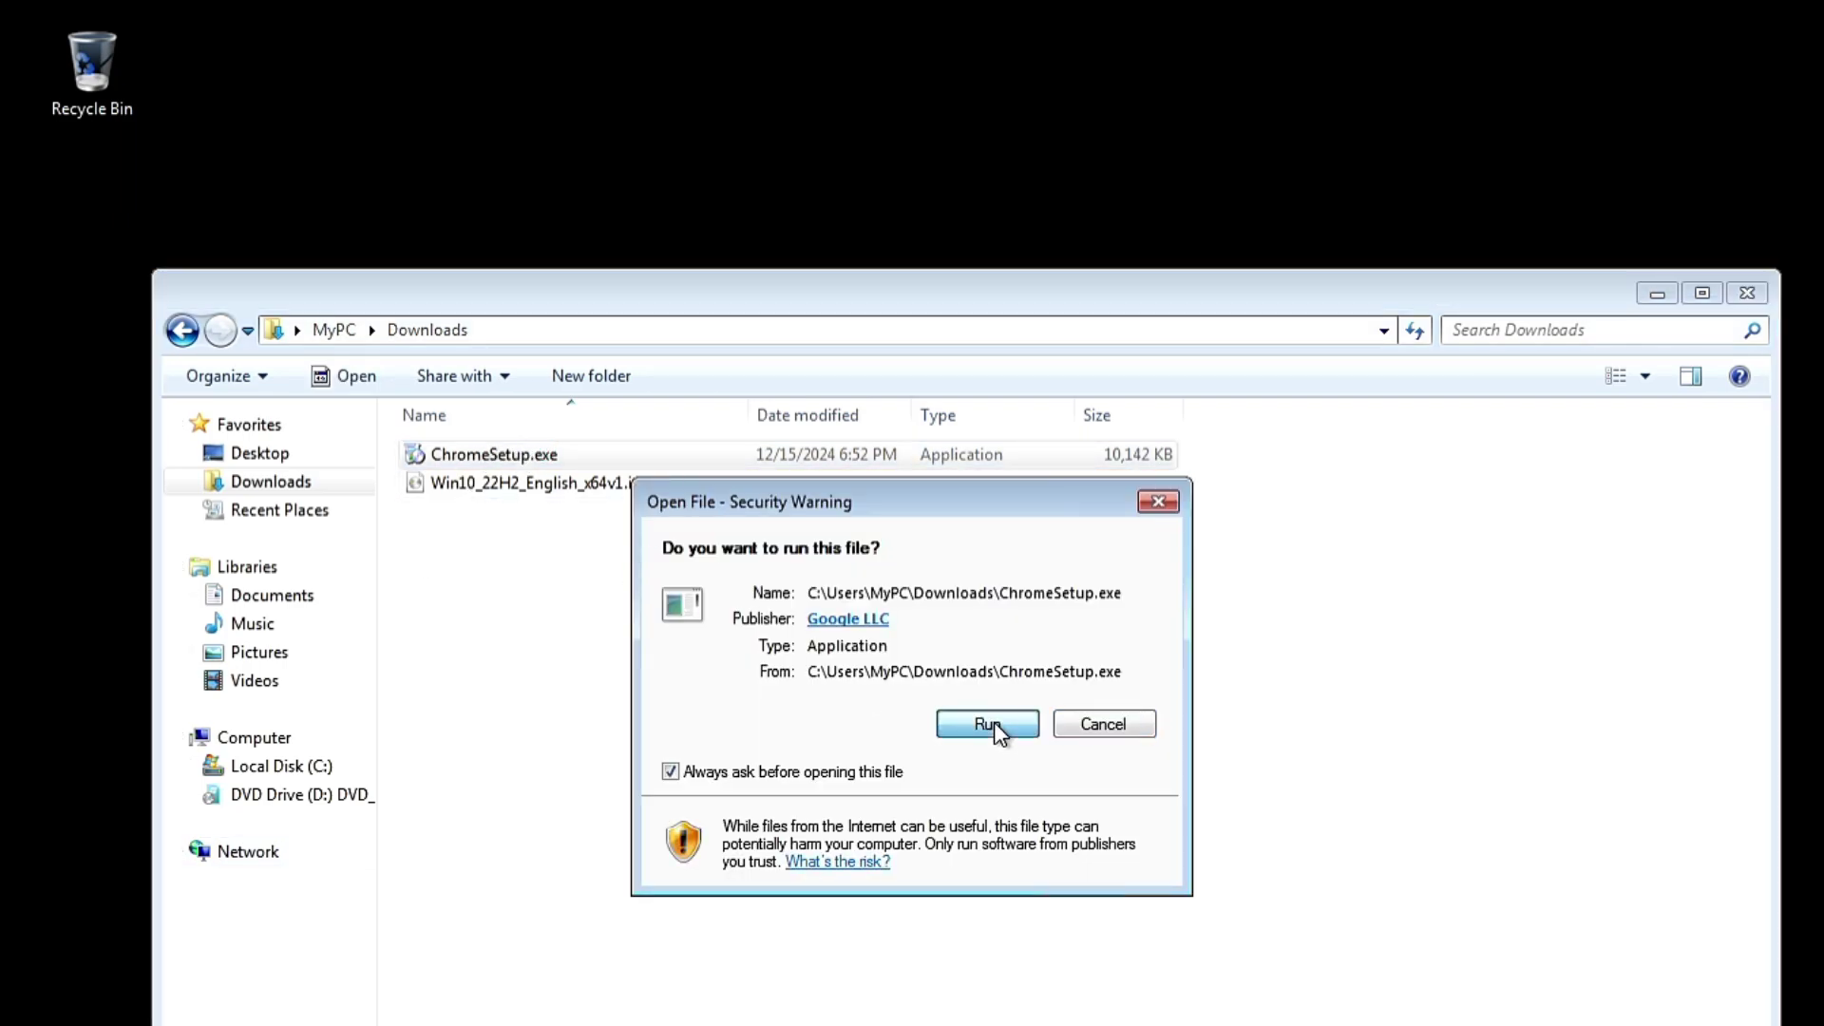
left_click(998, 731)
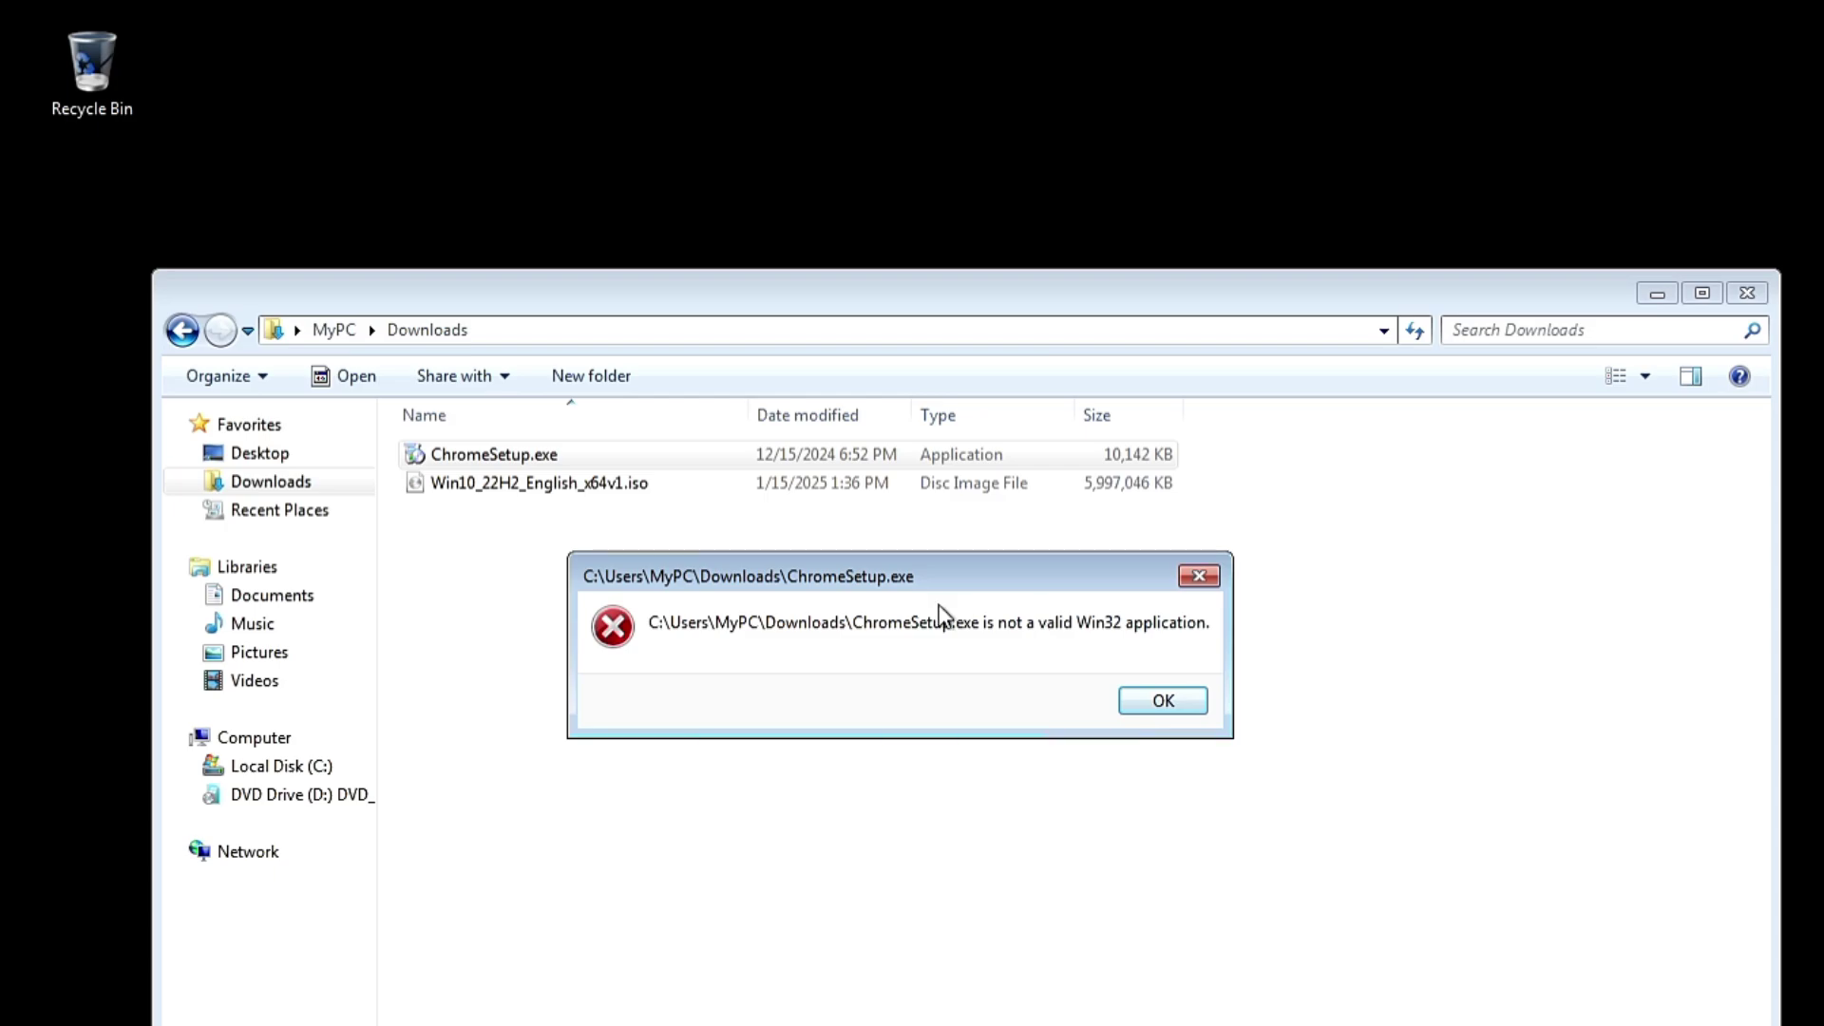
left_click(1172, 706)
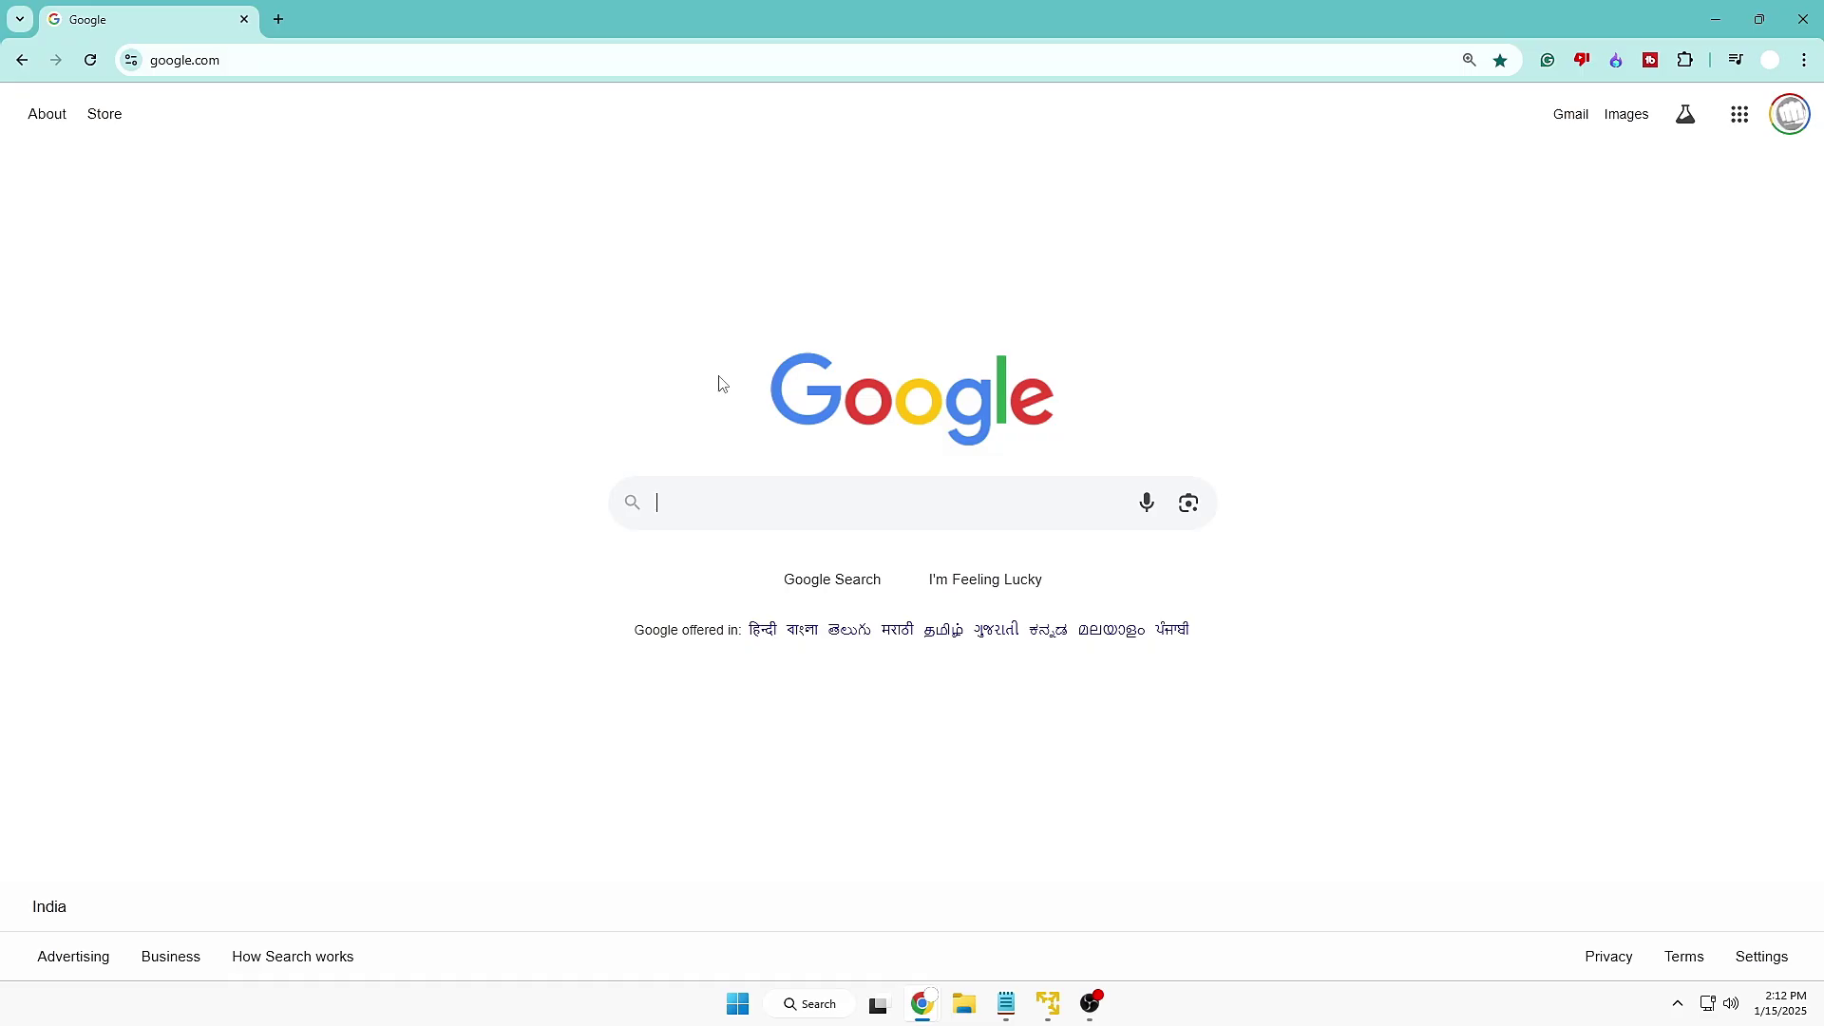
type("old")
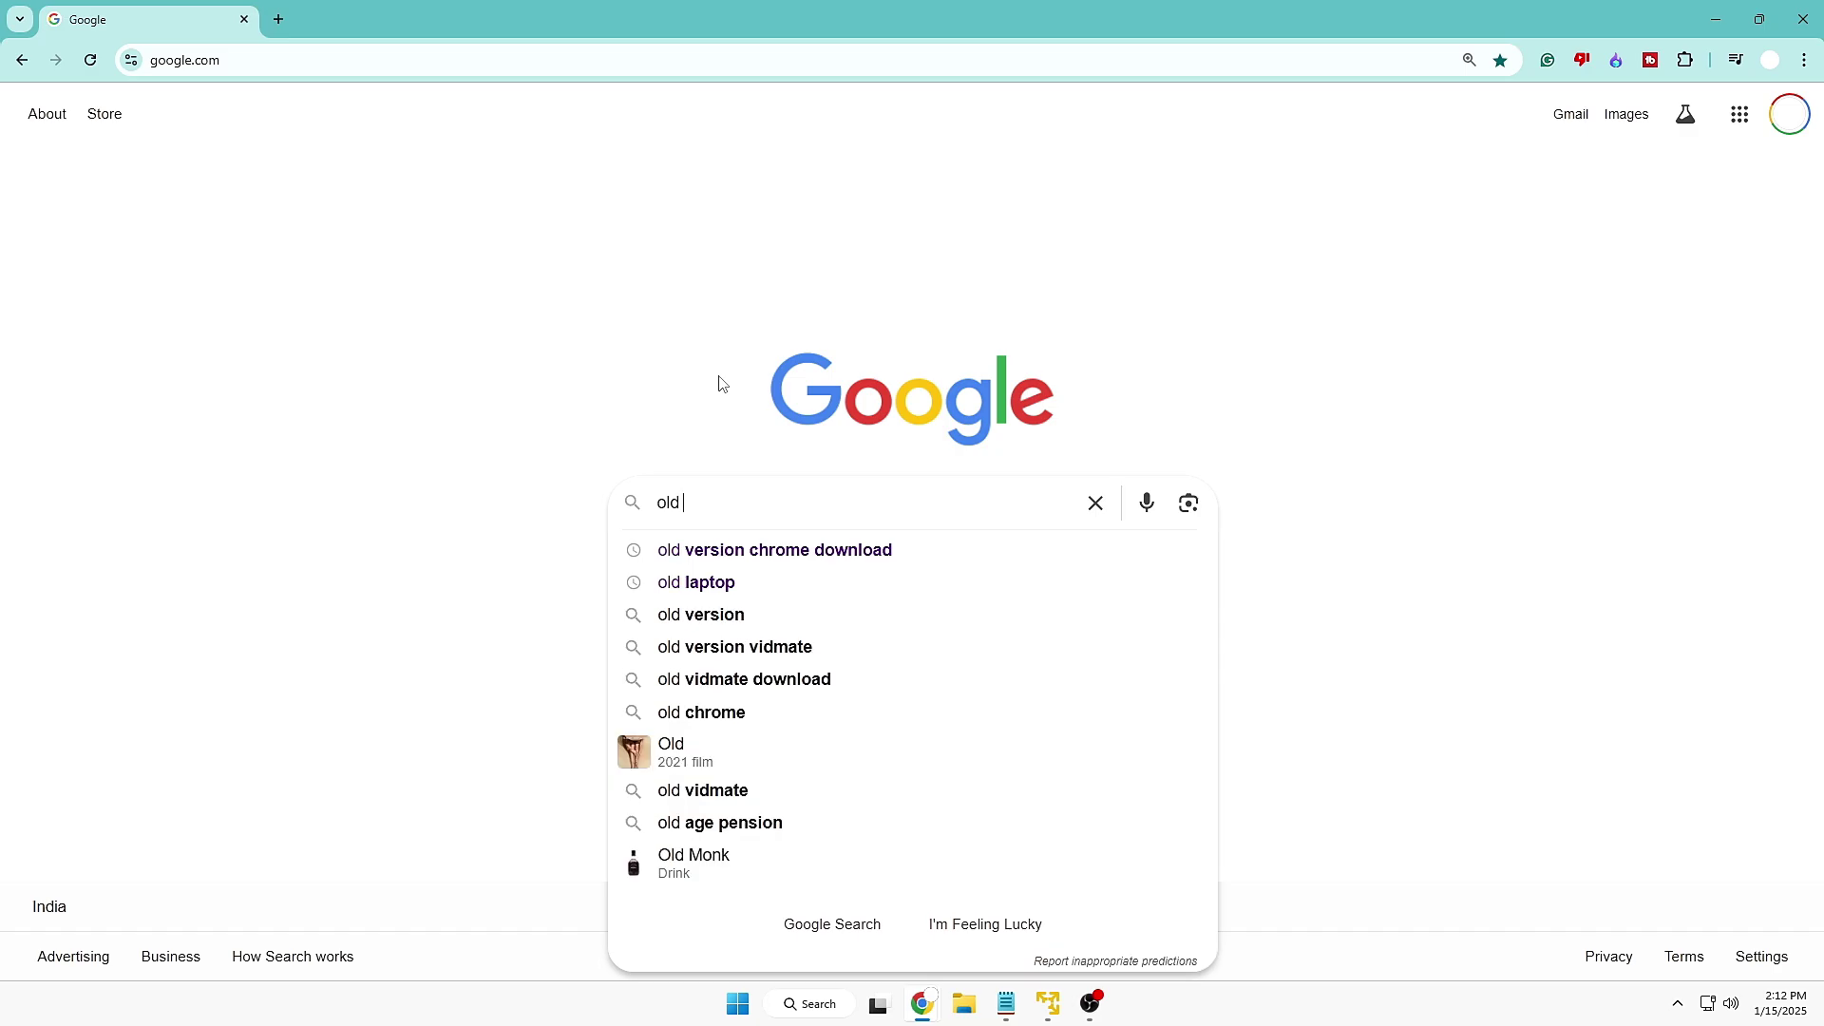
- Search Google for 'old version chrome download' and select the Uptodown result
key("Down")
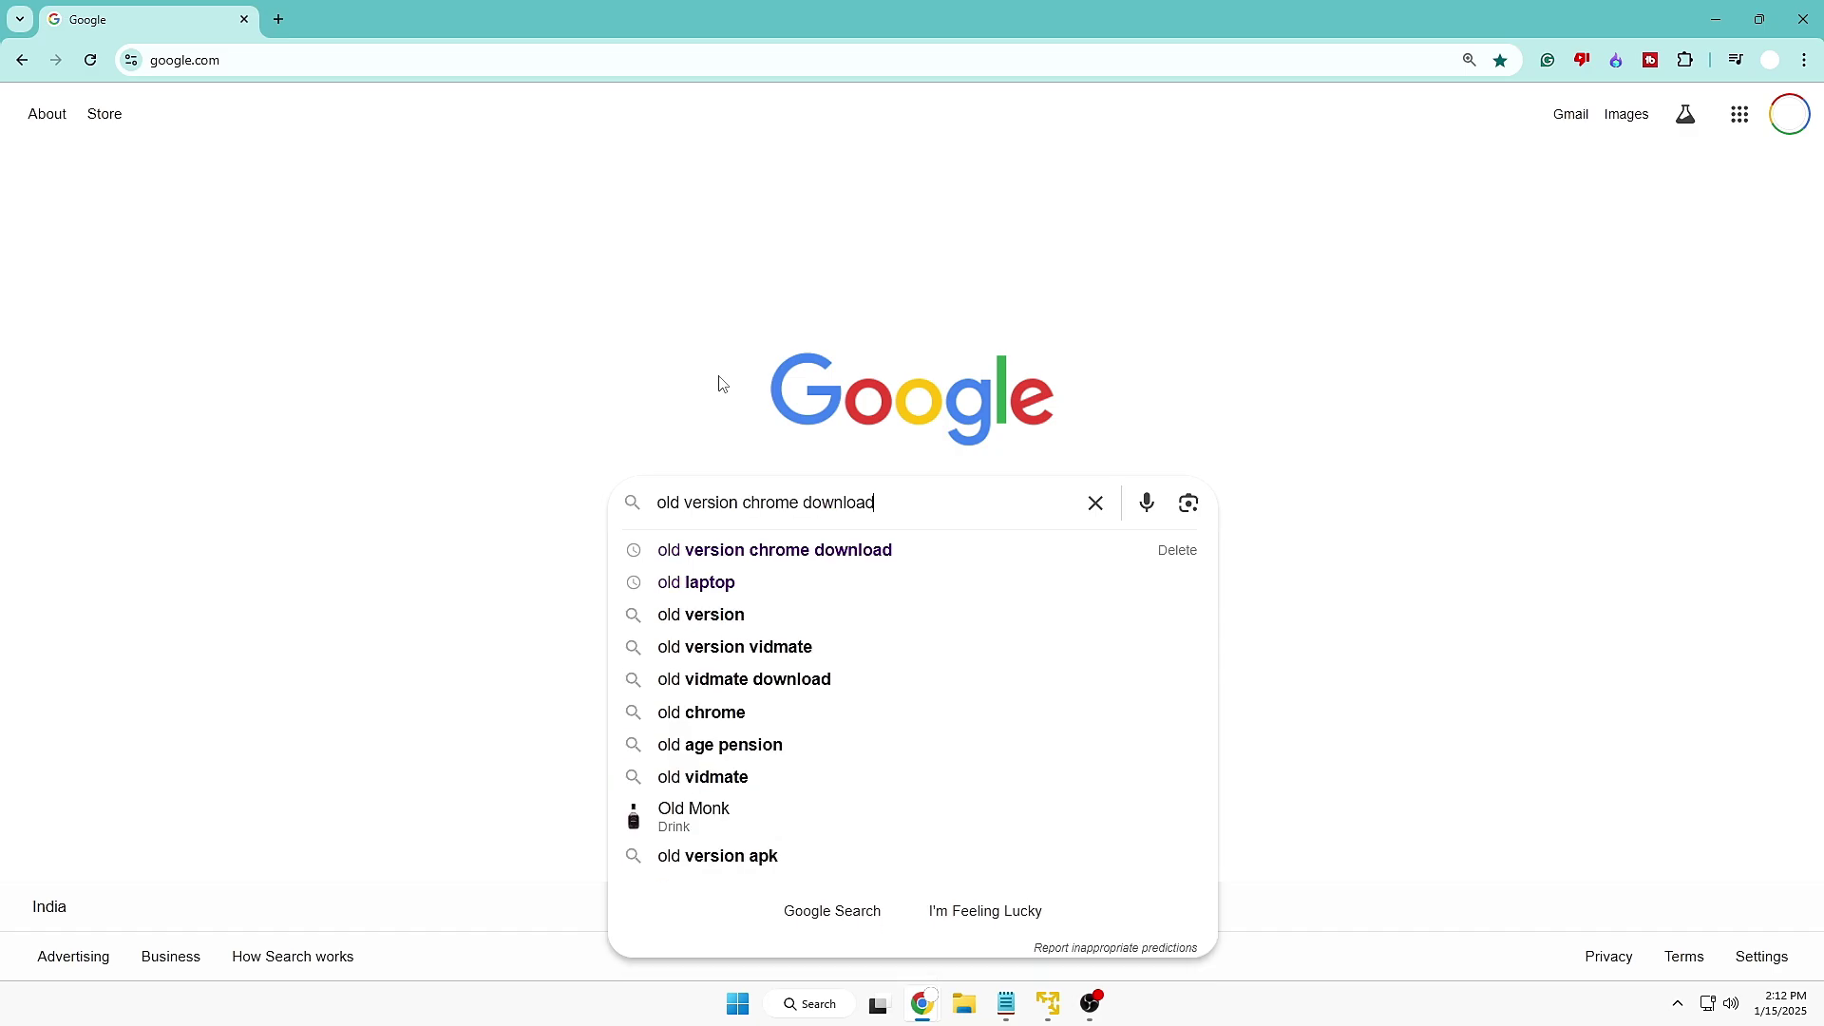
key("Return")
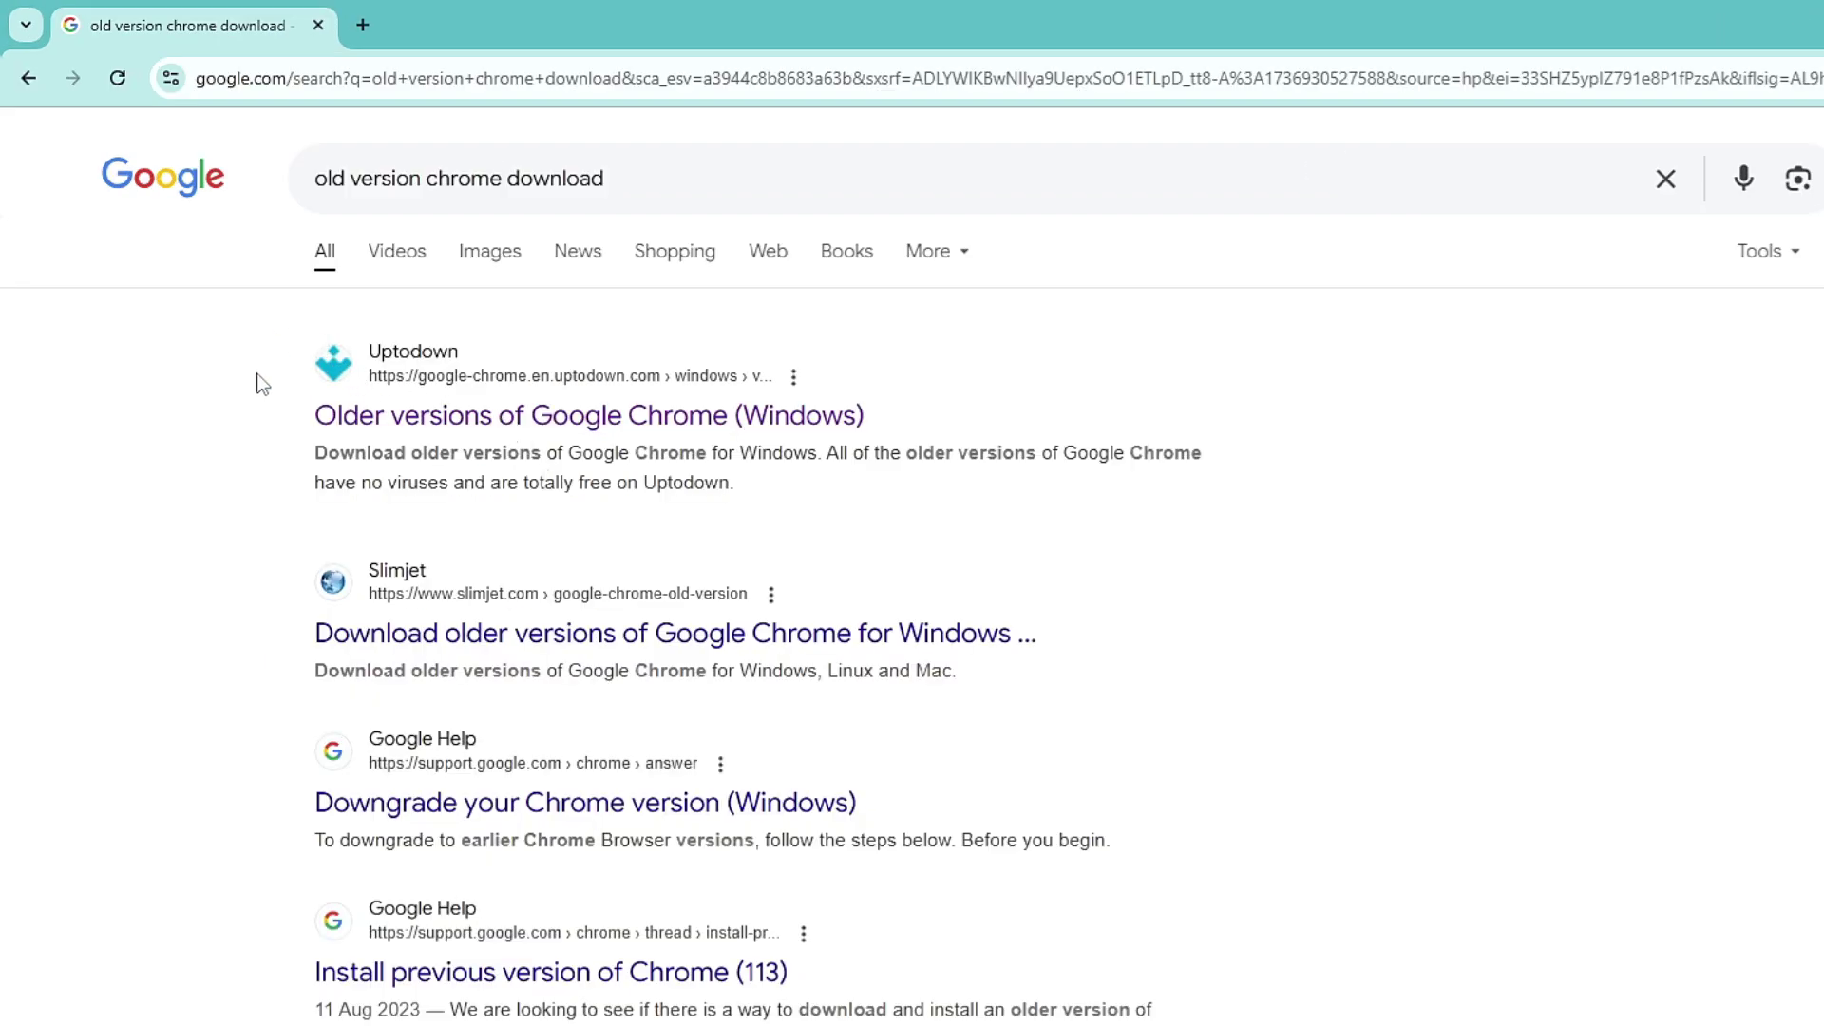
left_click_drag(255, 374, 855, 381)
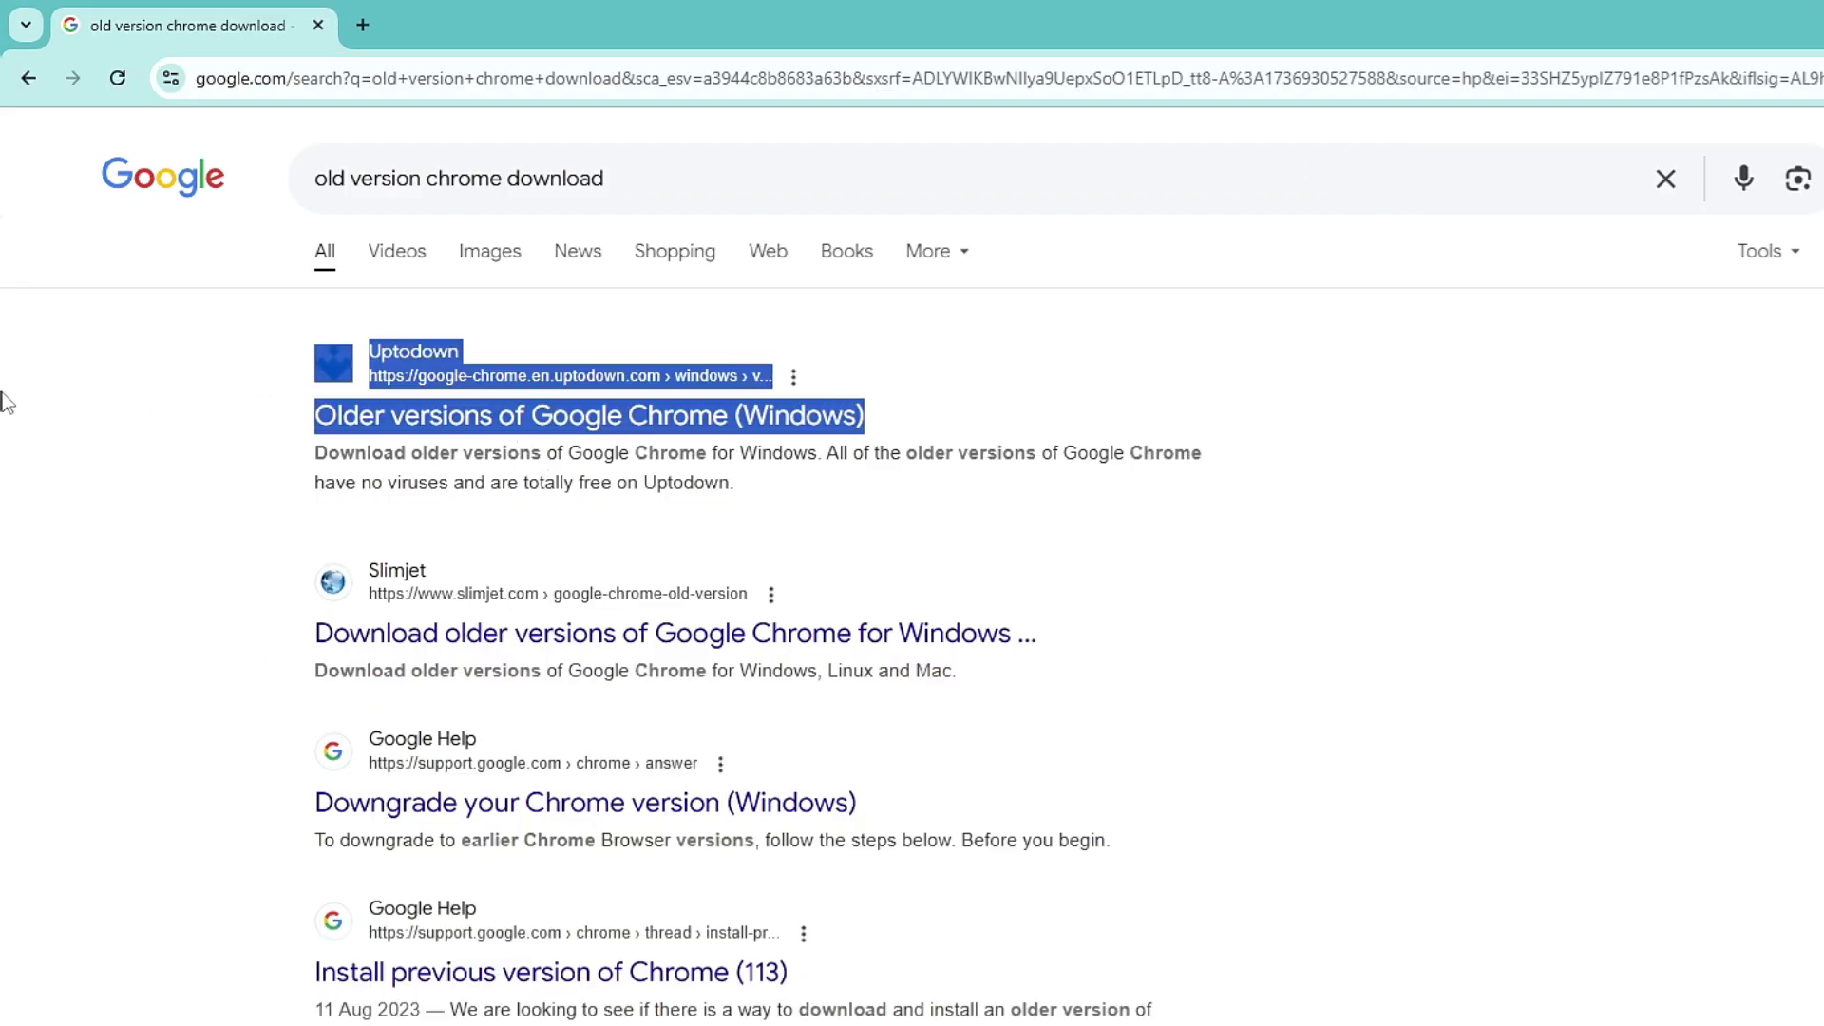
- Open Uptodown's older Chrome versions page and expand the list to 108.0.5359.72
left_click(491, 422)
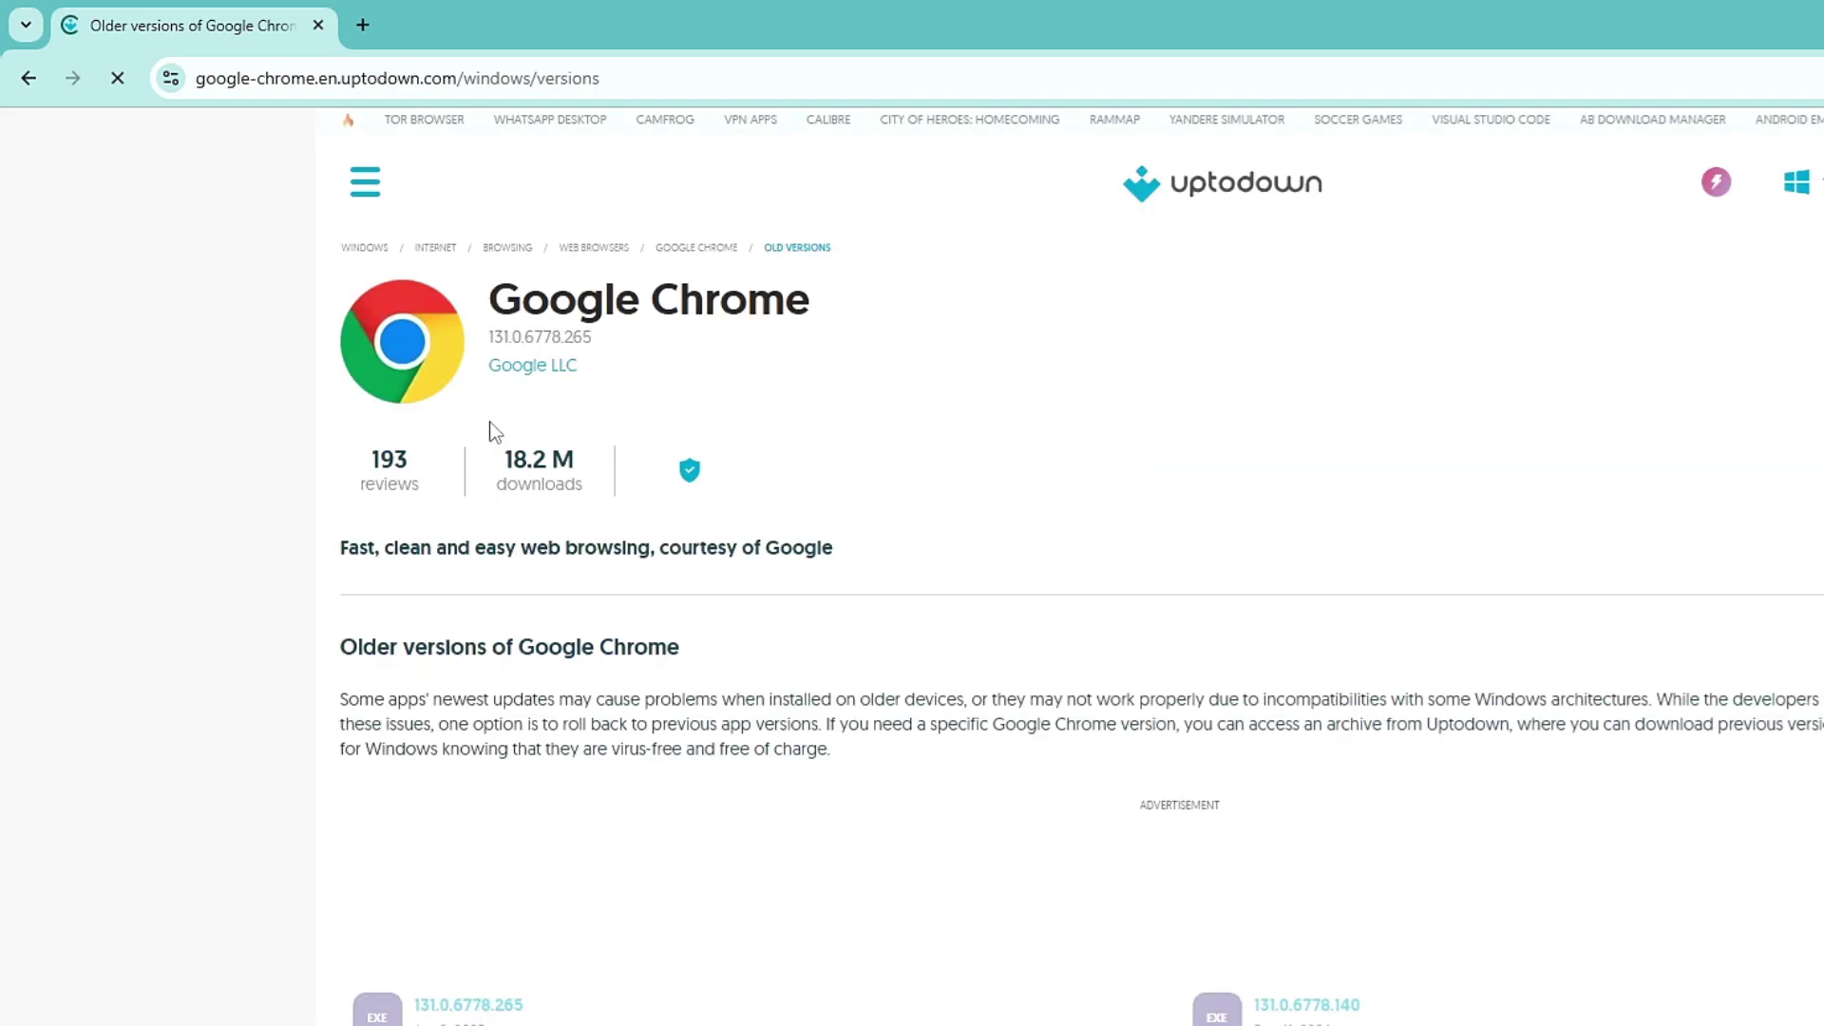
scroll(693, 679, "down", 3)
scroll(693, 680, "down", 2)
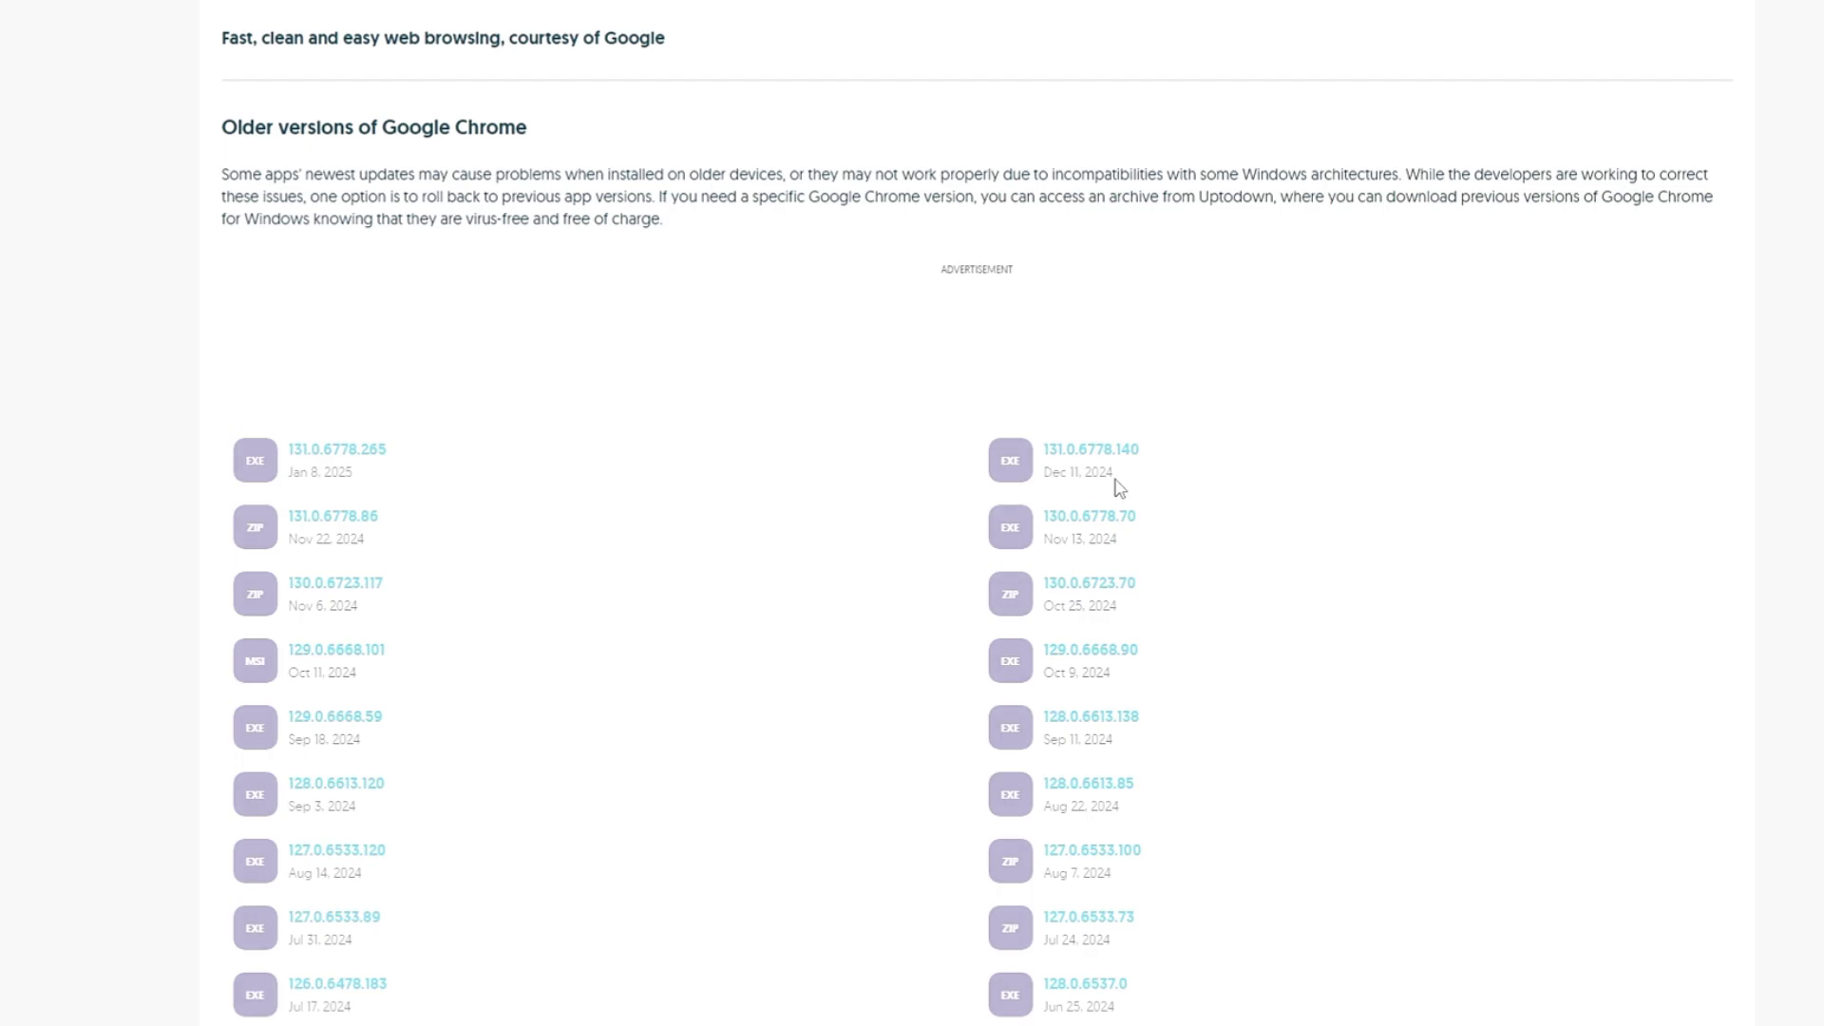
scroll(1118, 486, "down", 3)
scroll(1069, 513, "down", 2)
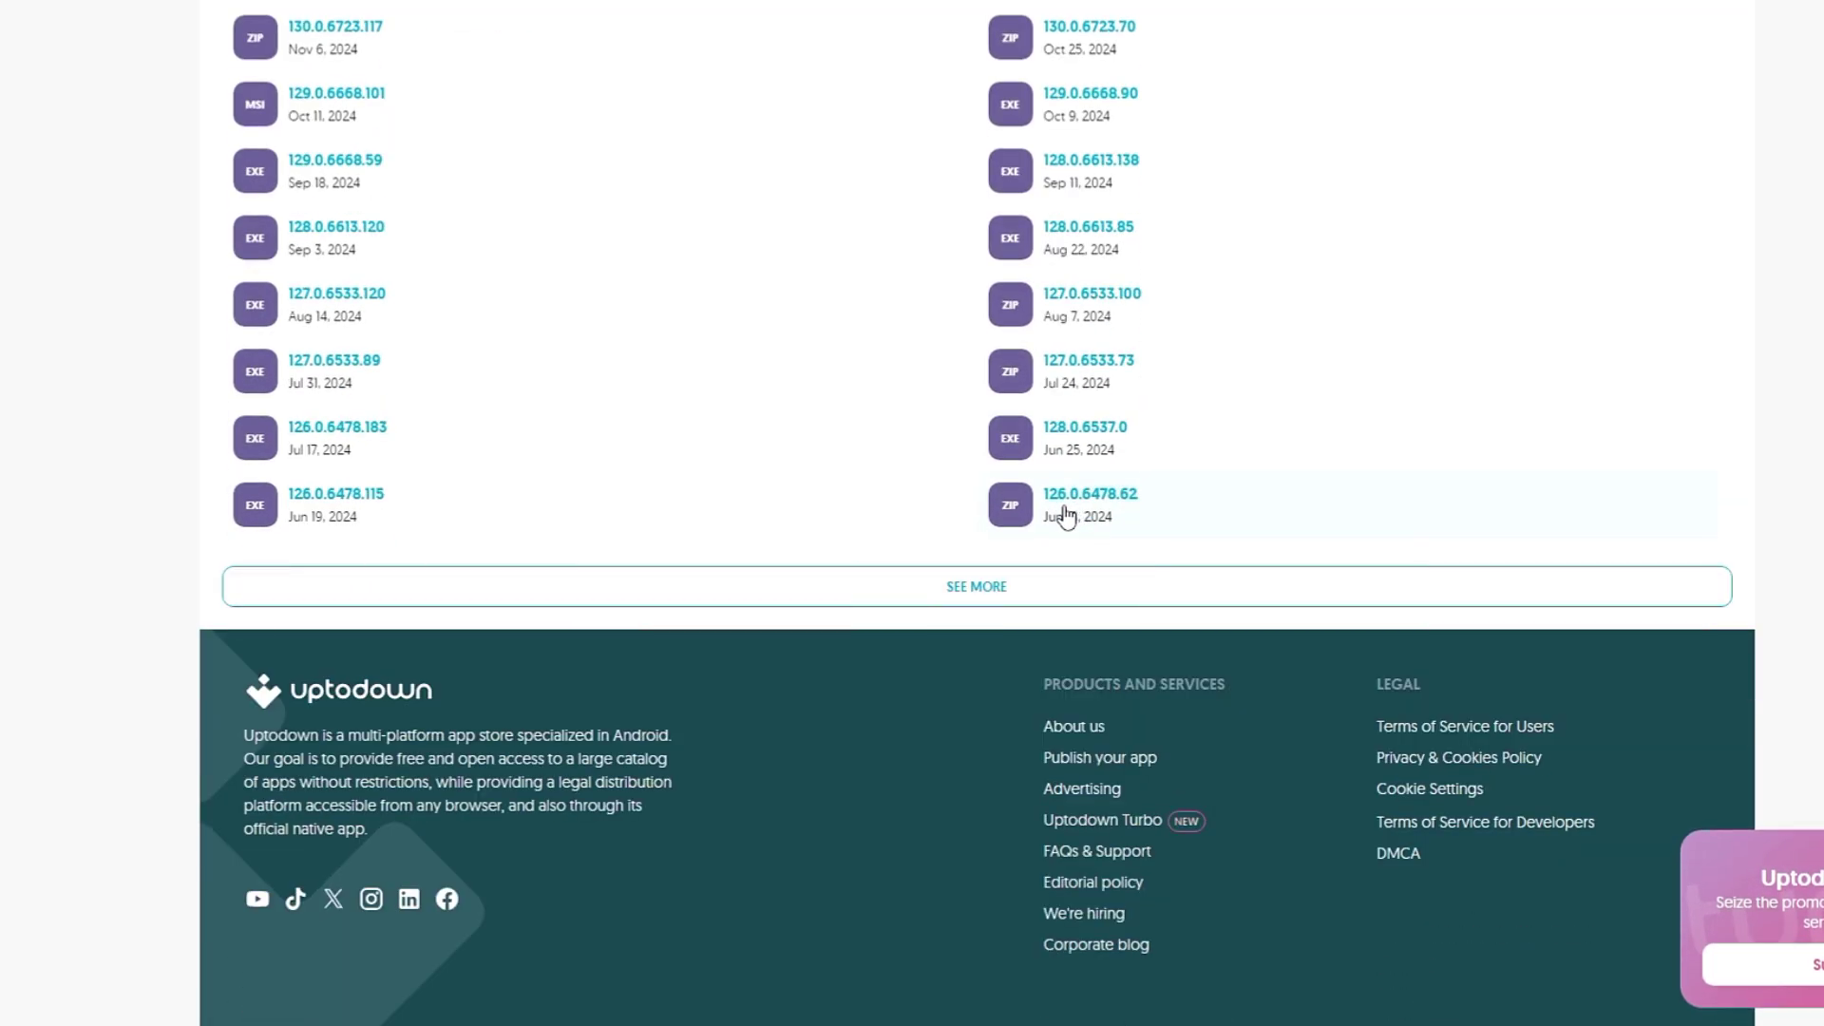
left_click(968, 597)
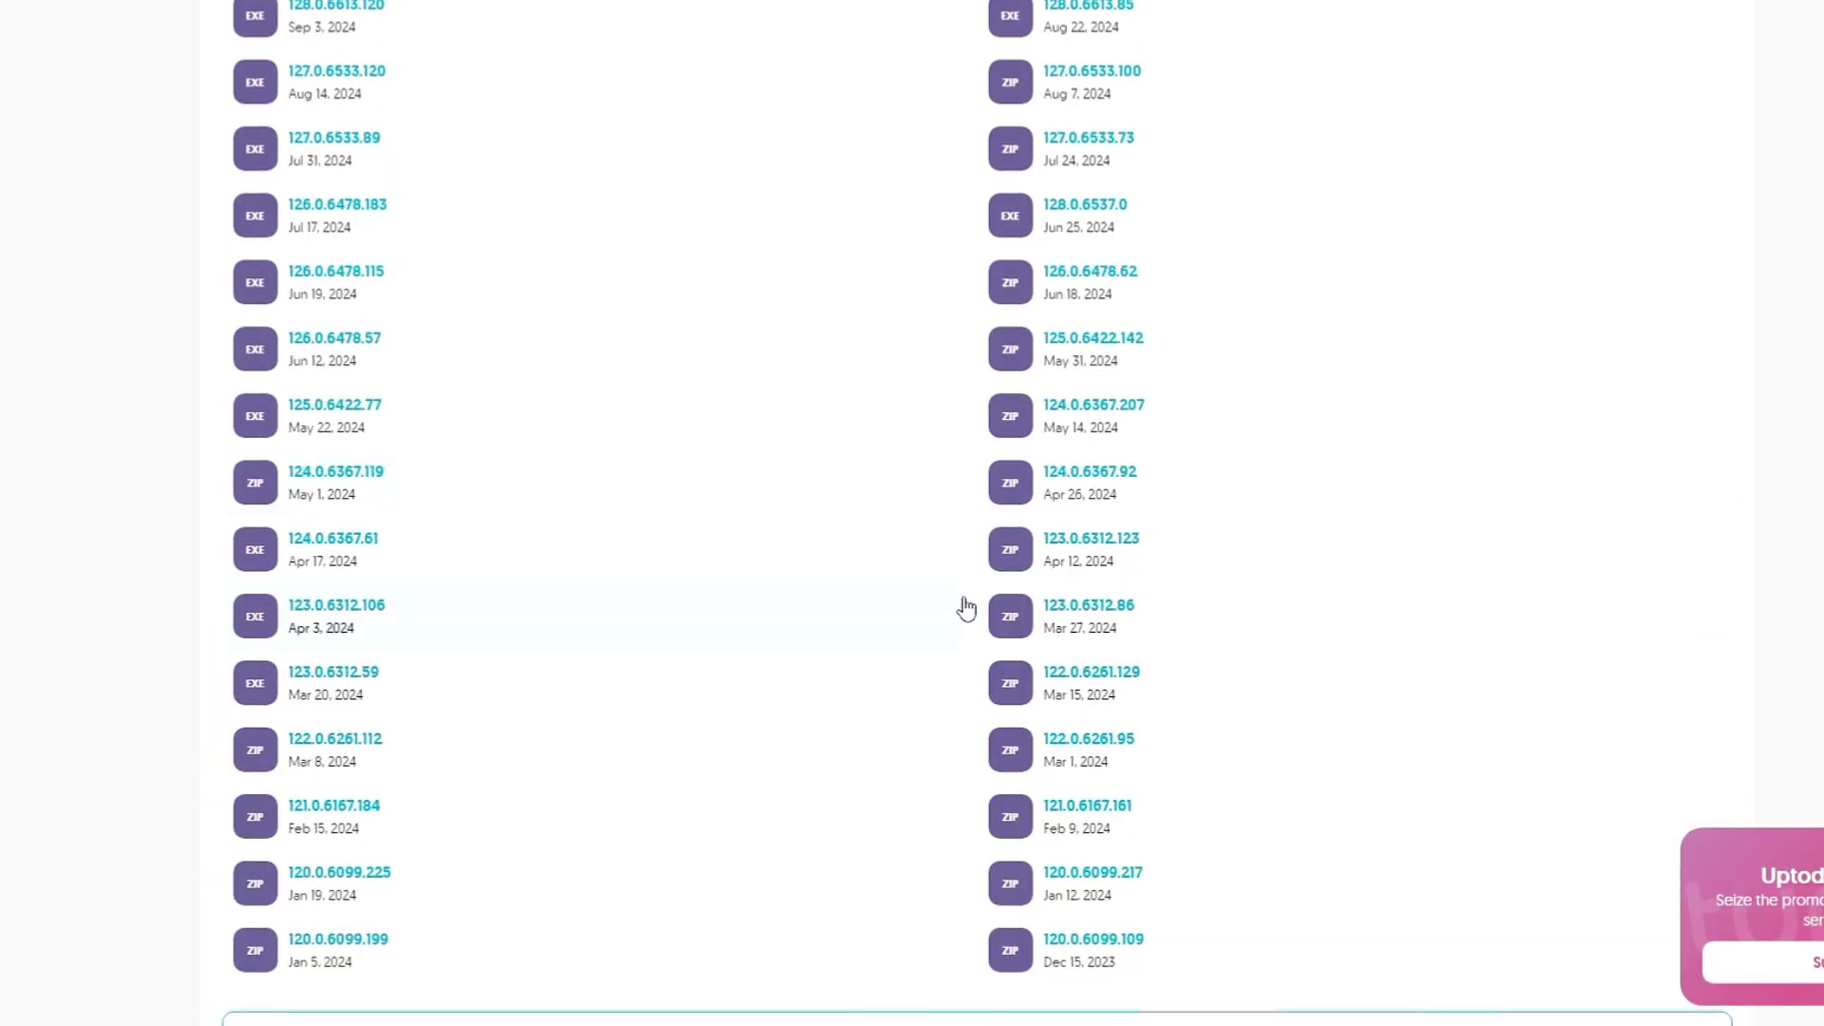
scroll(968, 599, "down", 3)
scroll(967, 599, "down", 5)
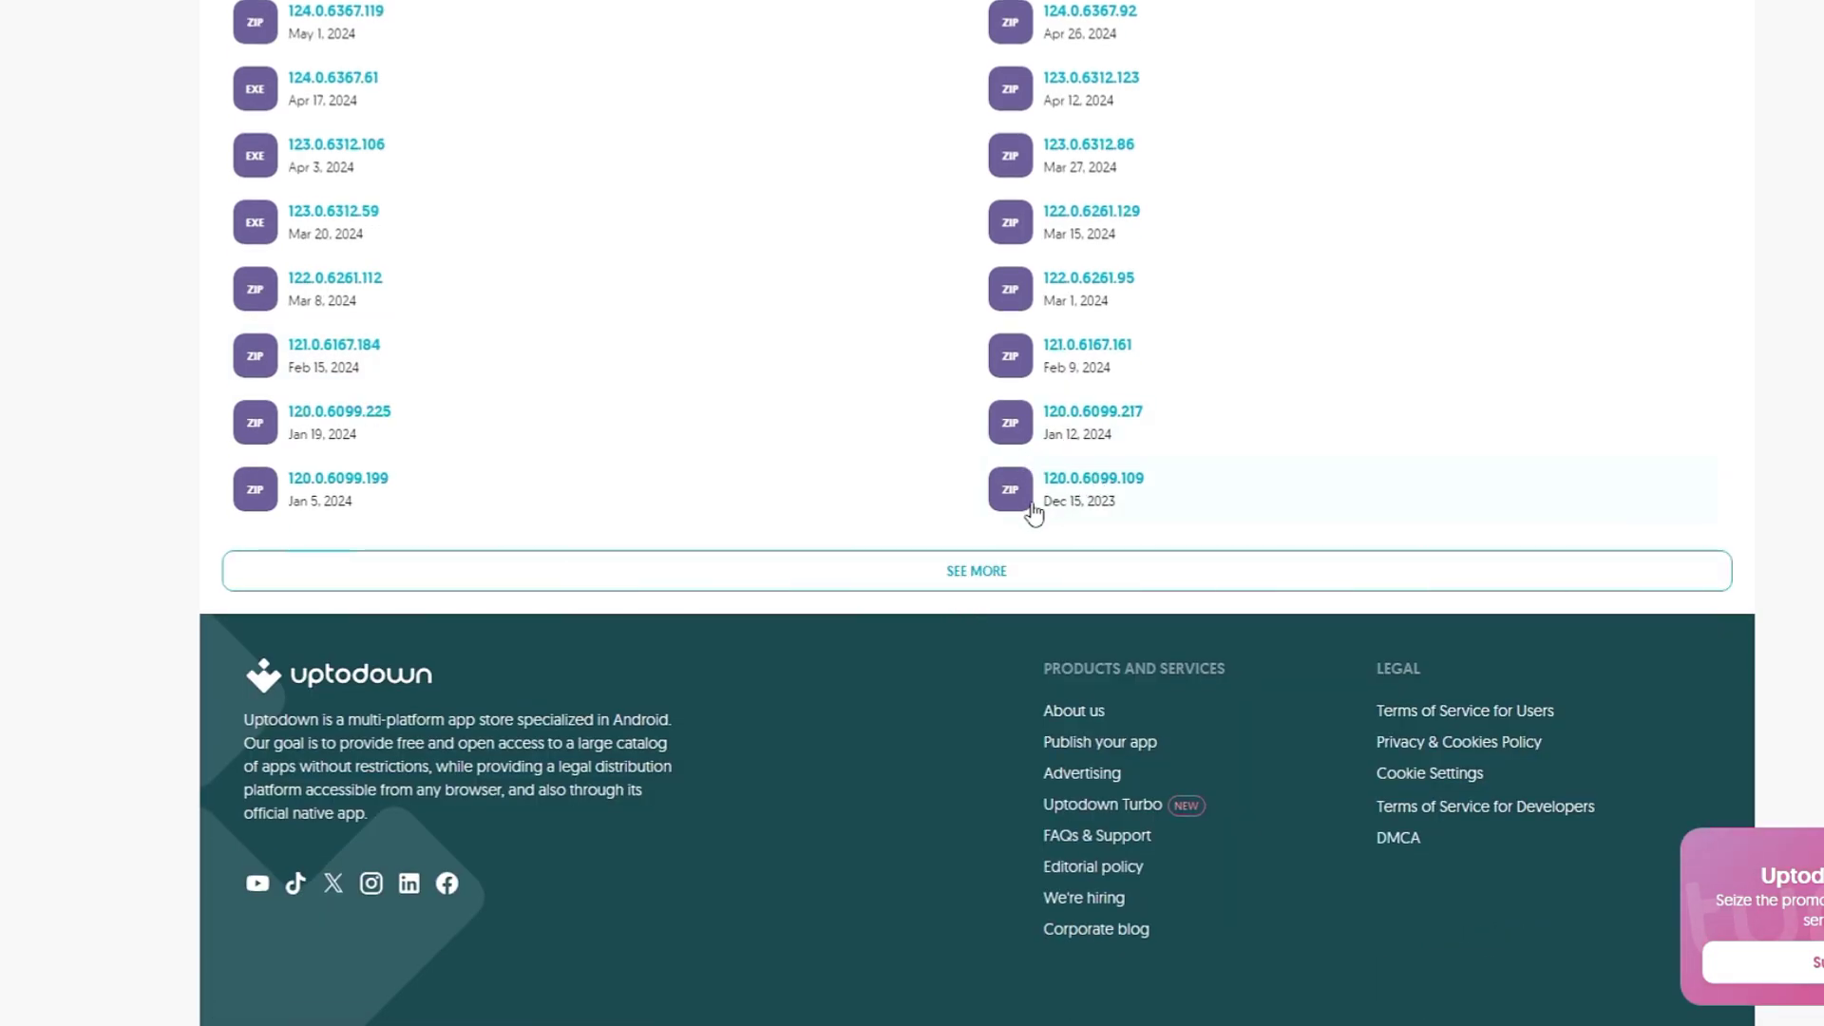
left_click(968, 576)
scroll(967, 584, "down", 4)
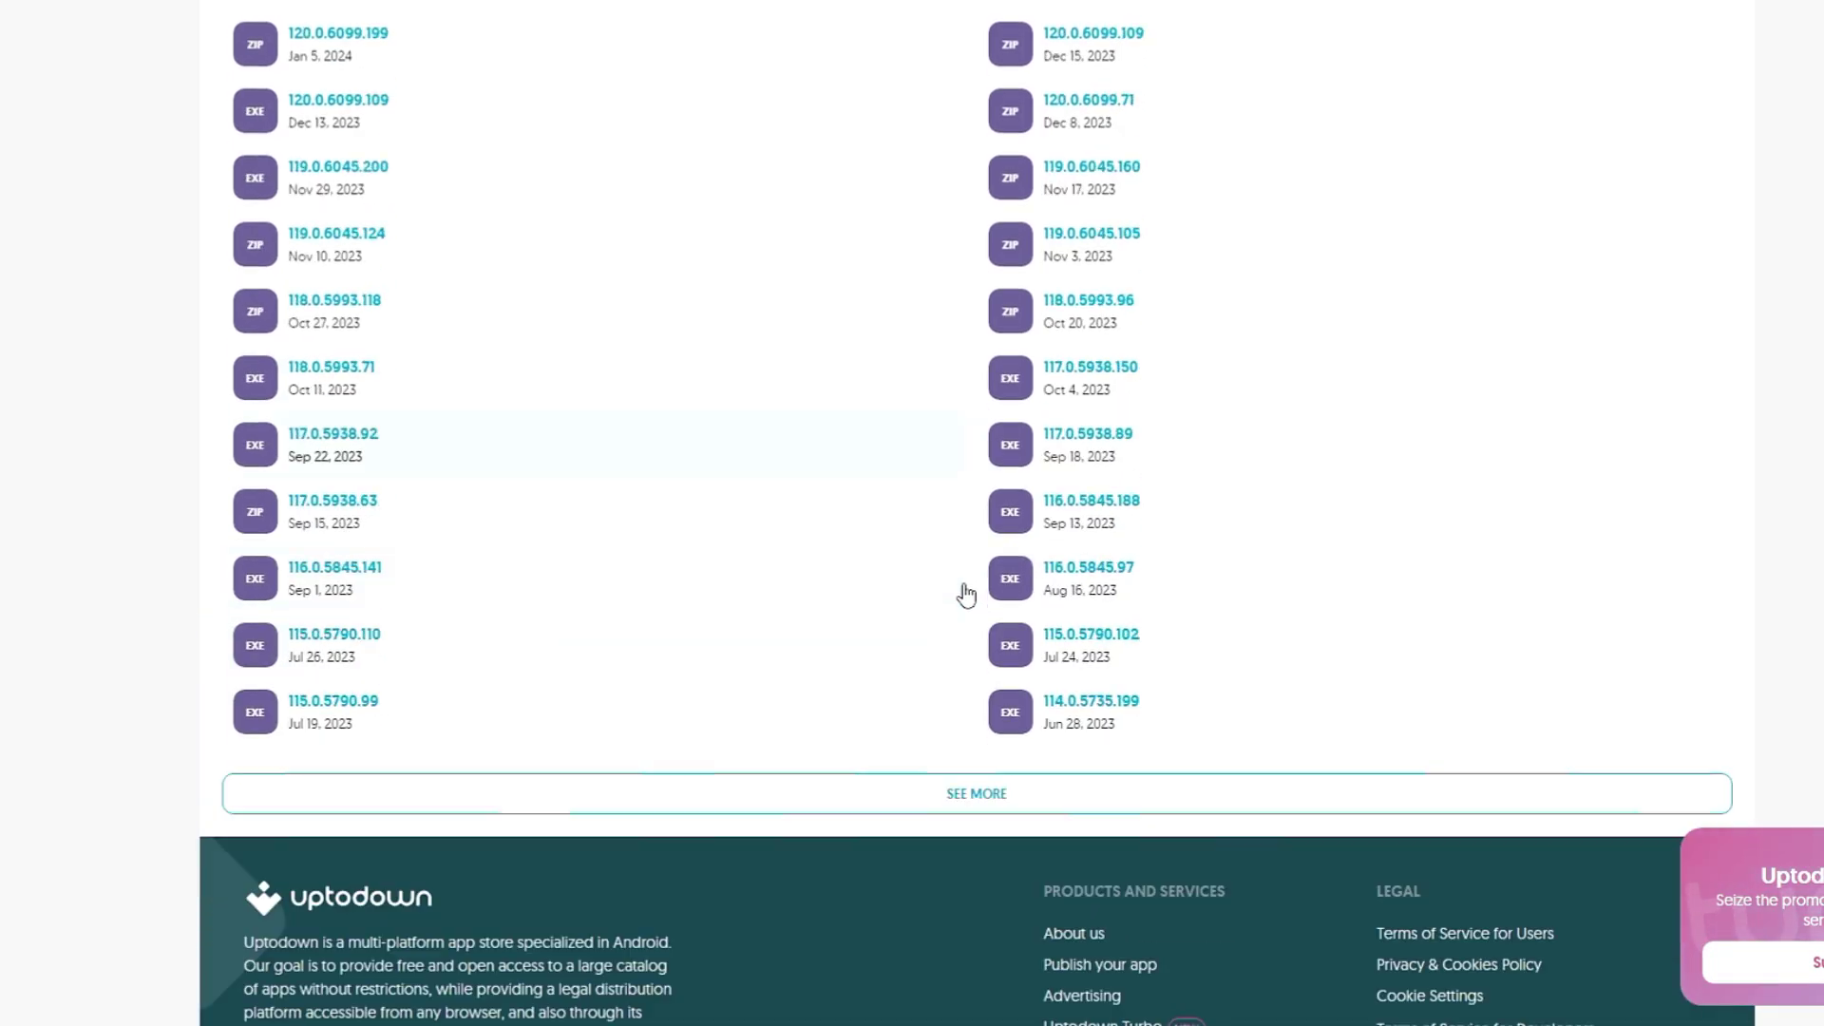
left_click(952, 796)
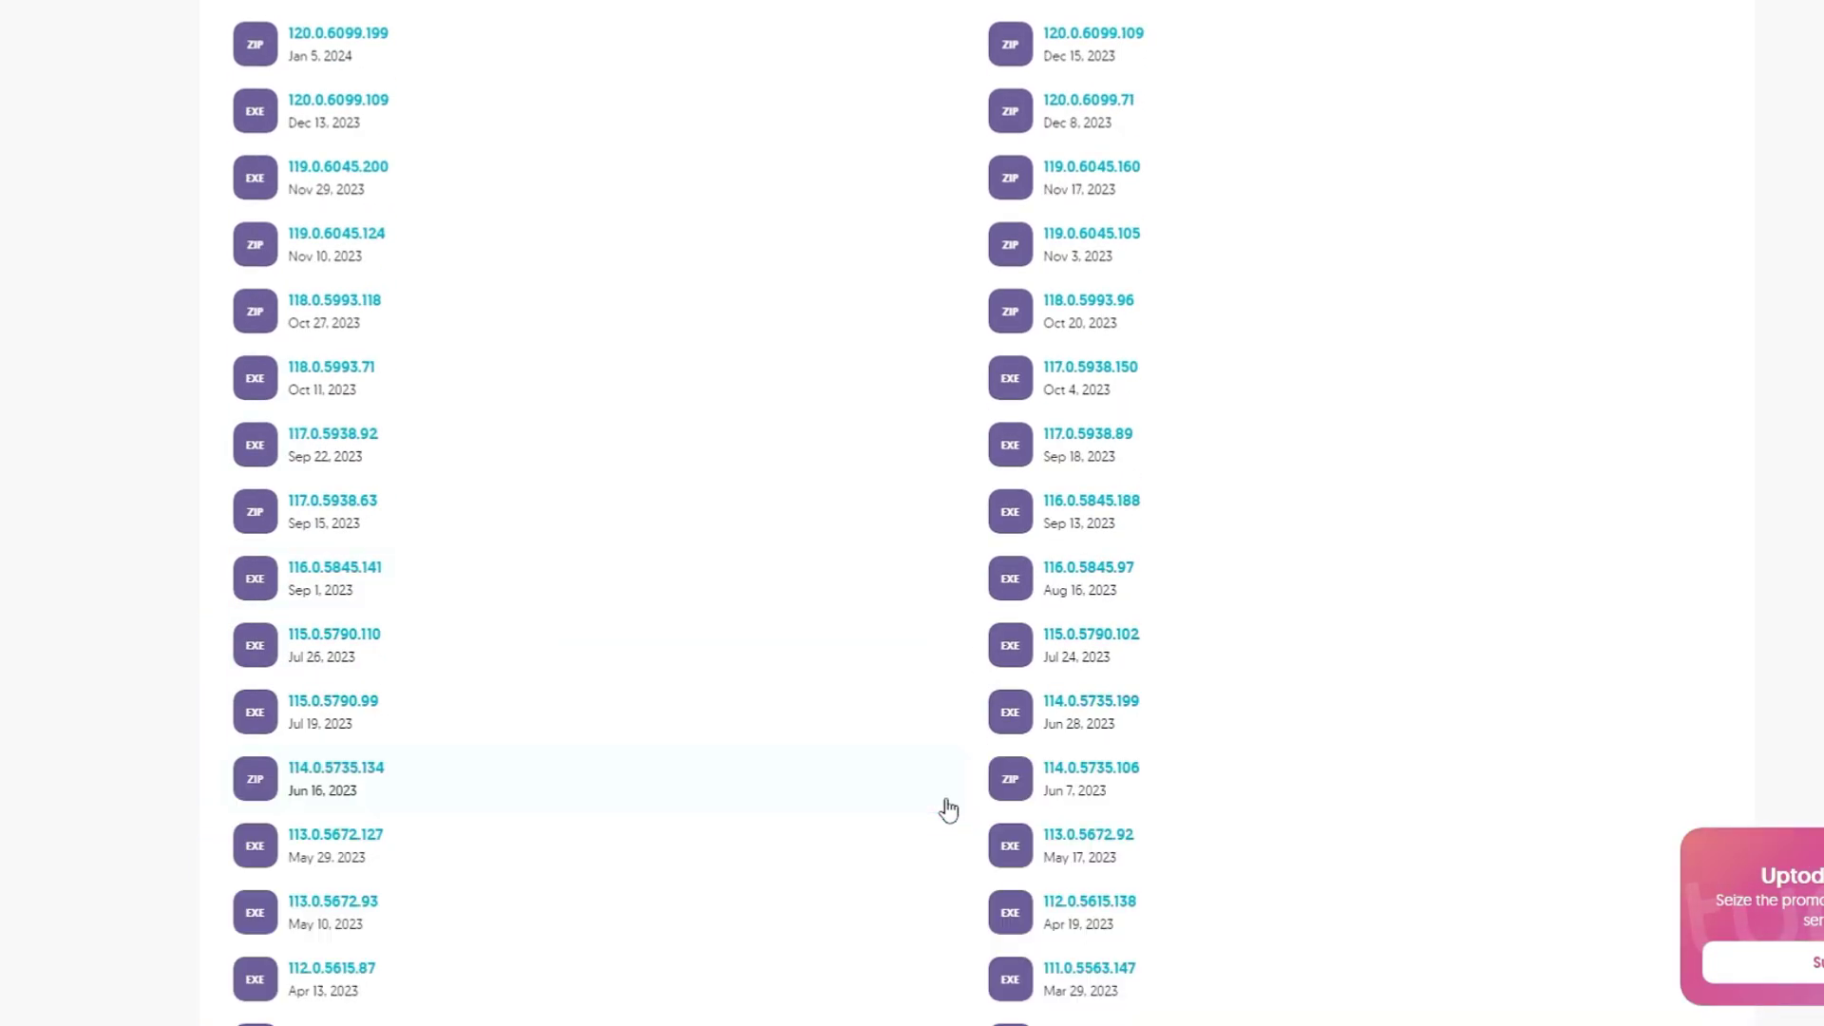
scroll(942, 799, "down", 3)
scroll(883, 713, "down", 3)
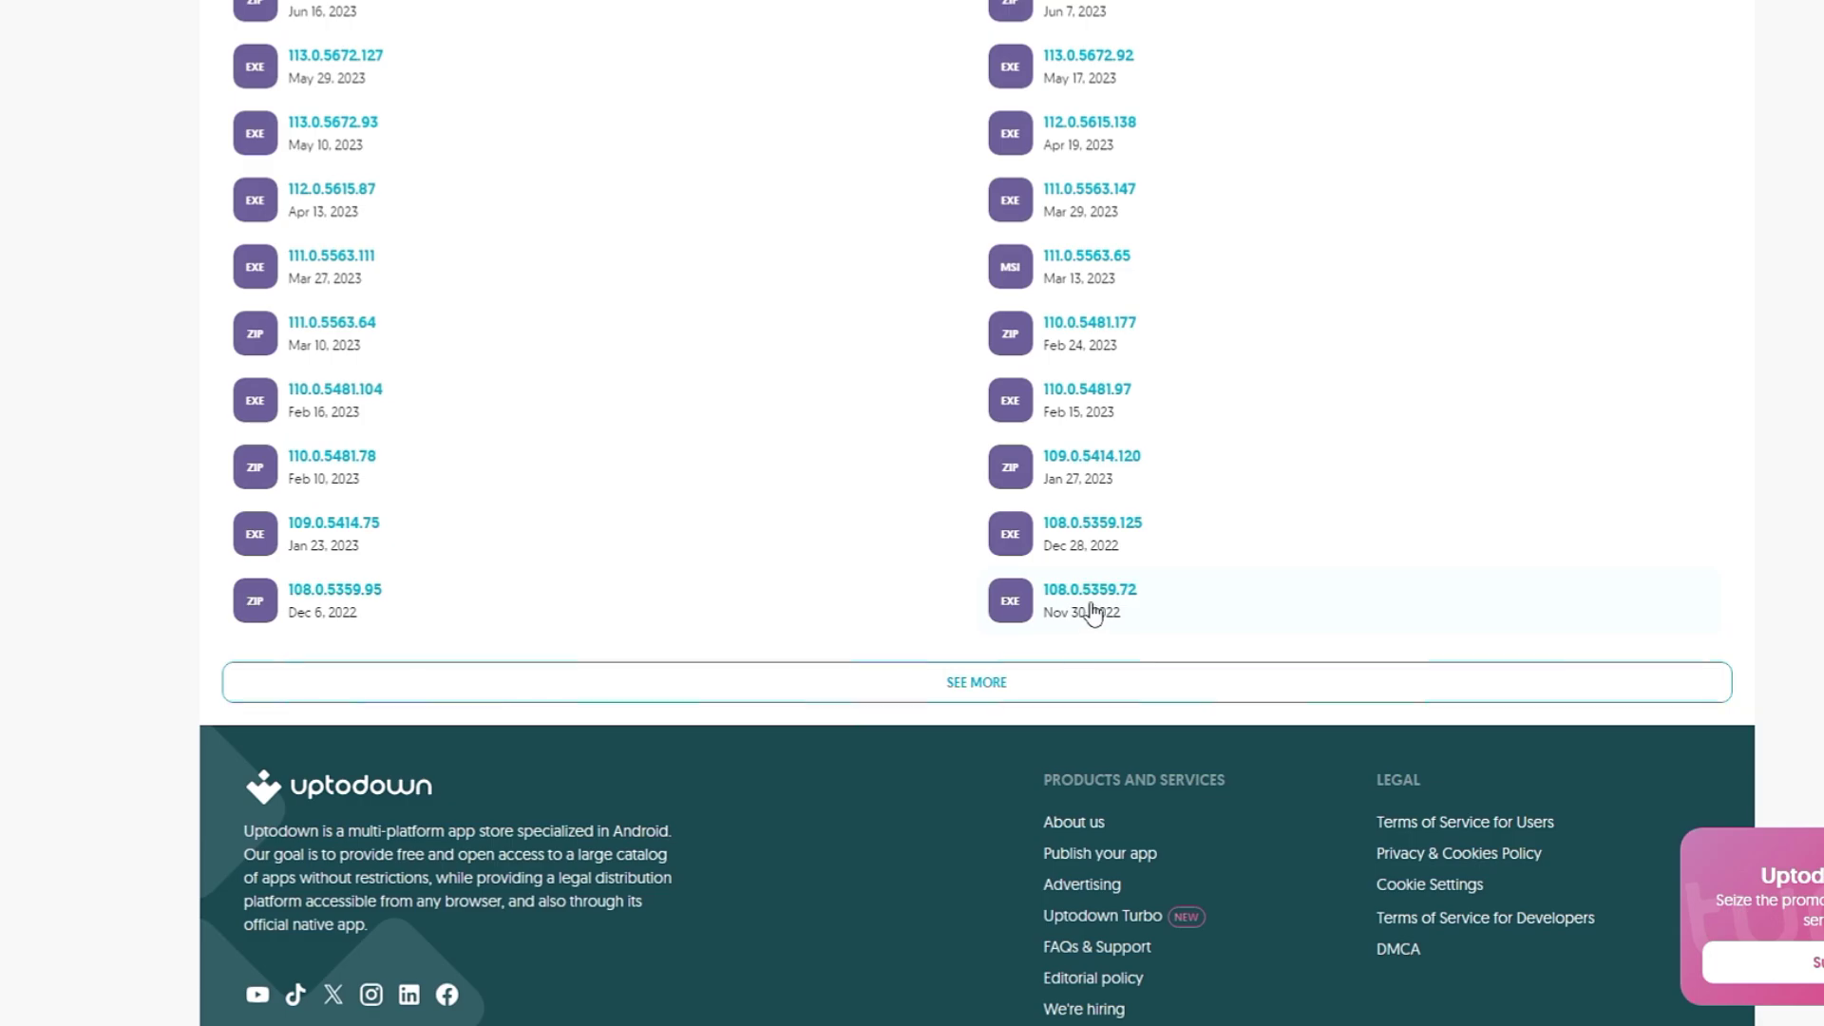
- Open the download page for Chrome version 108.0.5359.72
left_click(1088, 600)
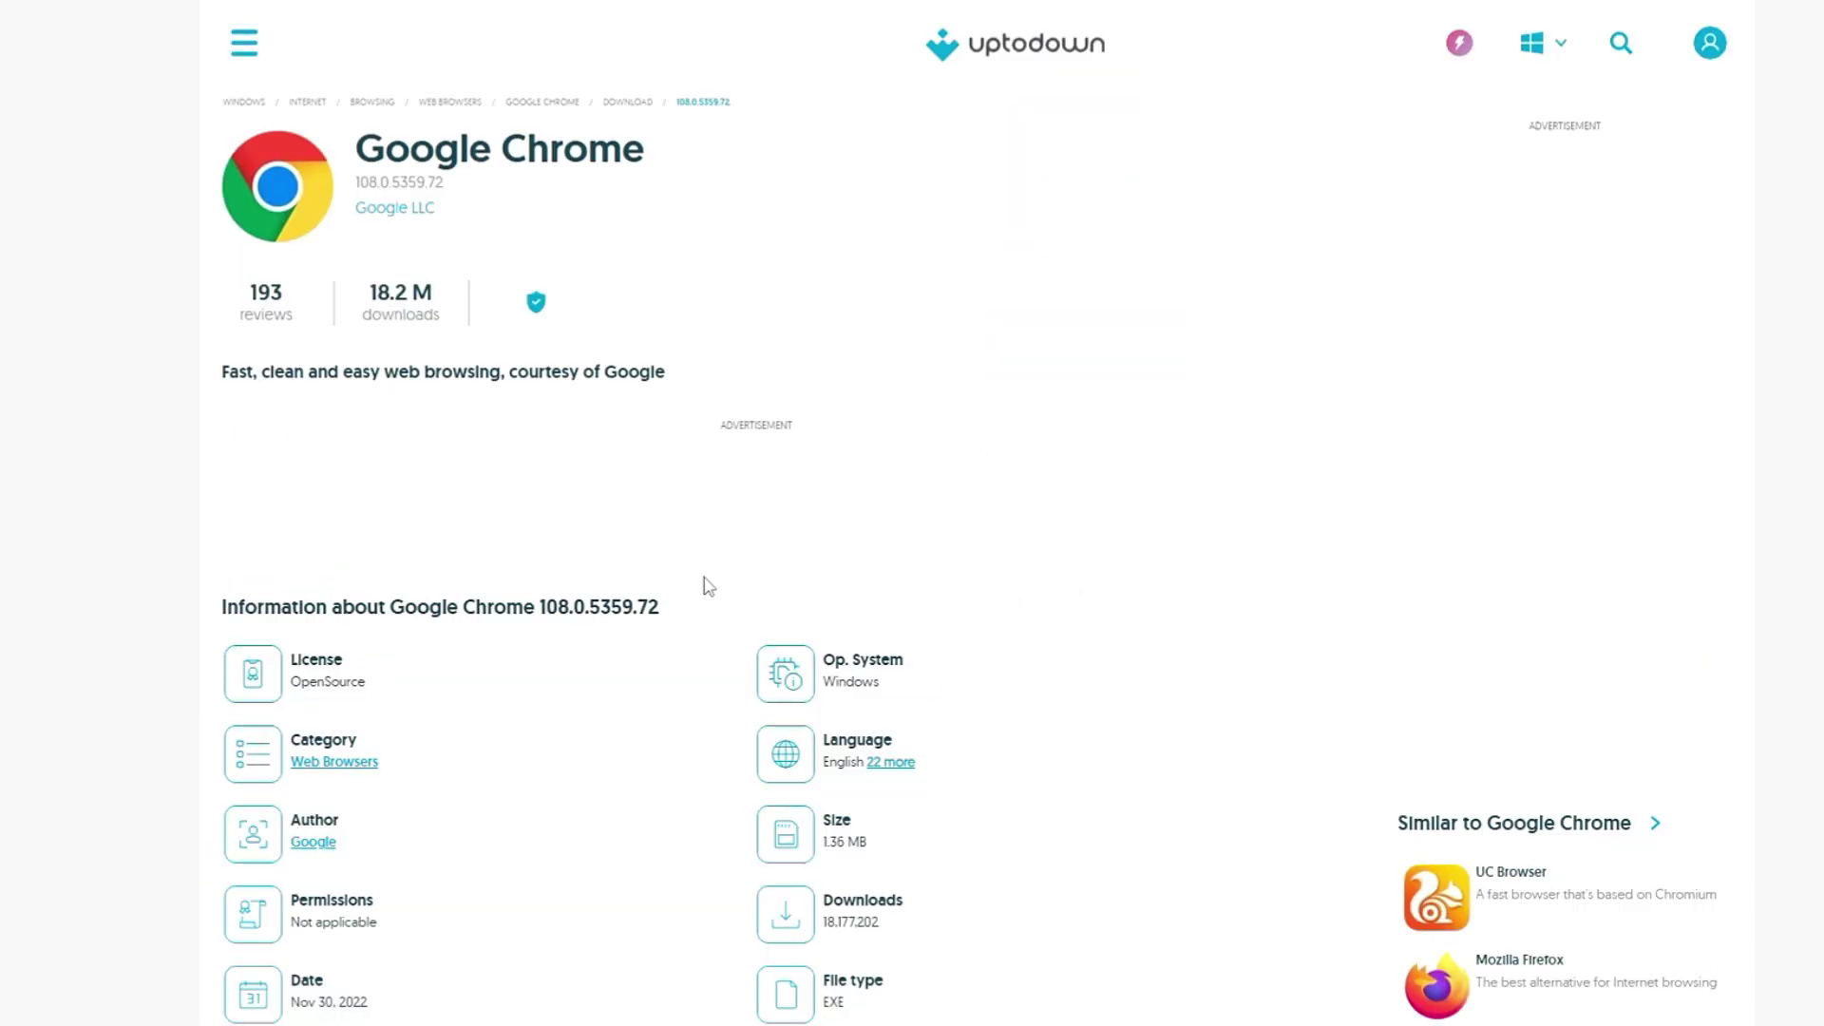
scroll(526, 571, "down", 3)
scroll(476, 533, "down", 3)
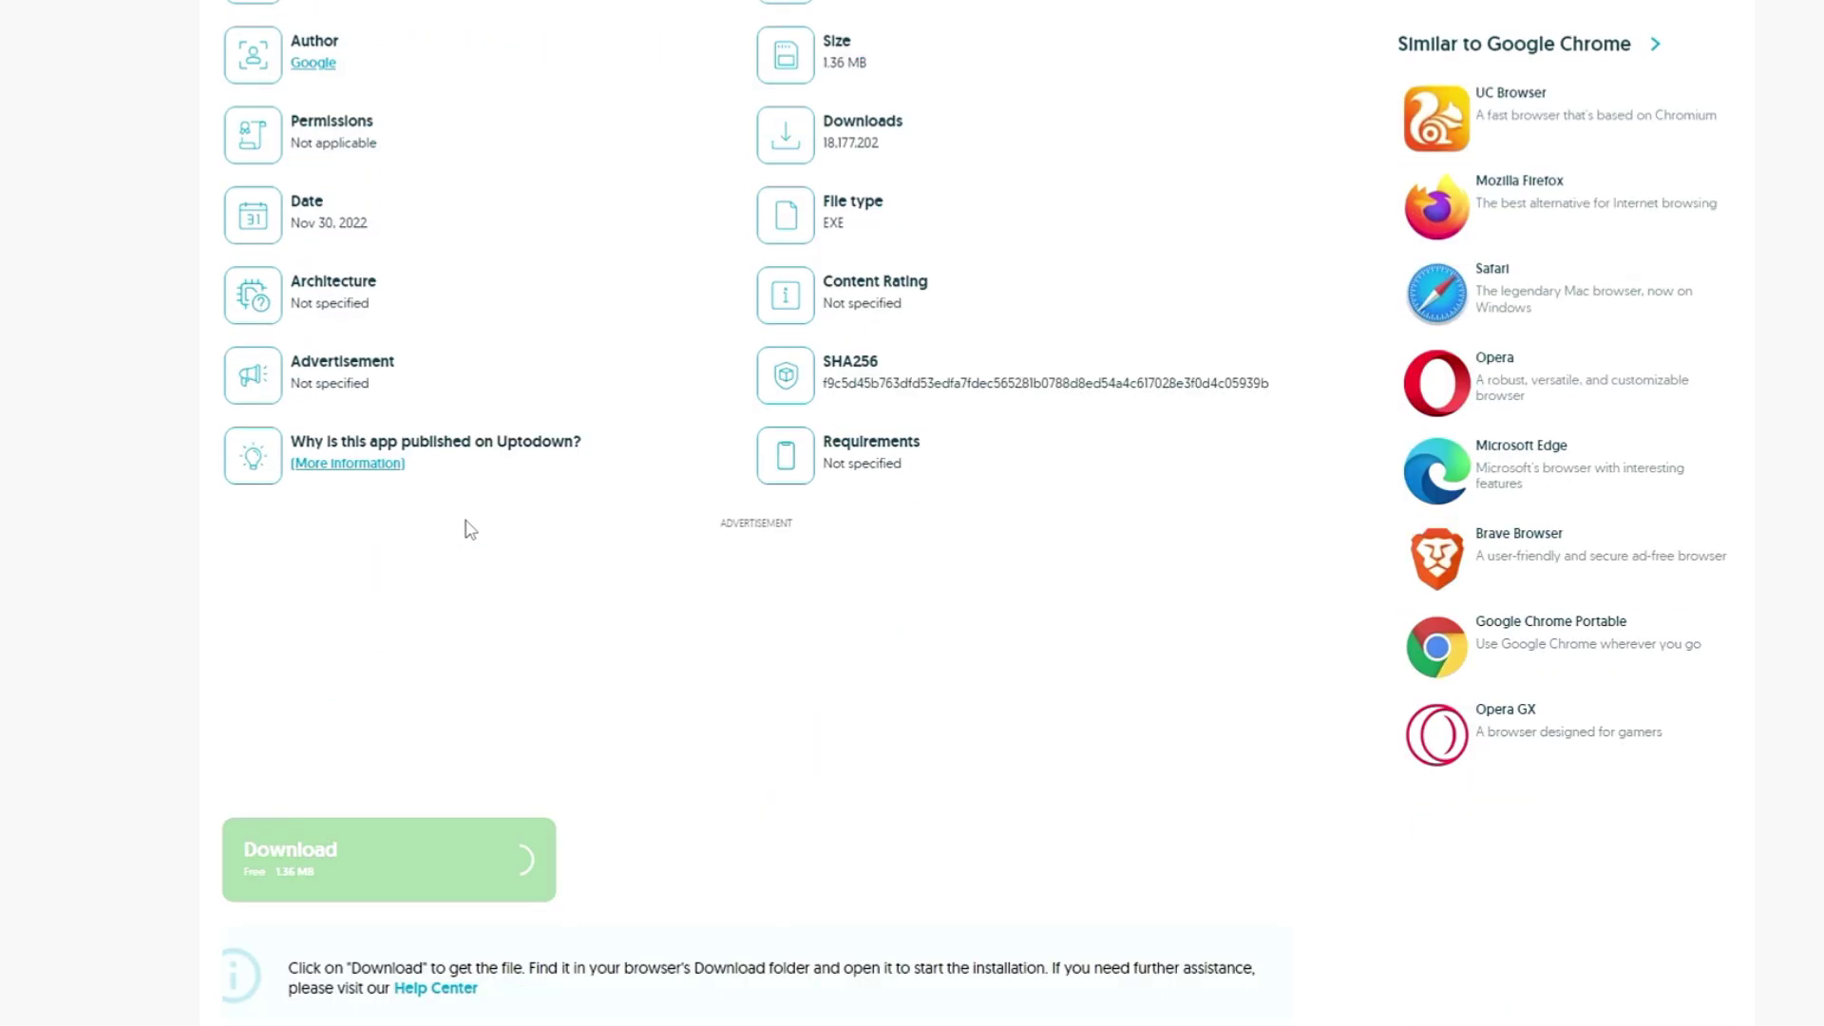
scroll(471, 528, "down", 2)
scroll(403, 578, "down", 1)
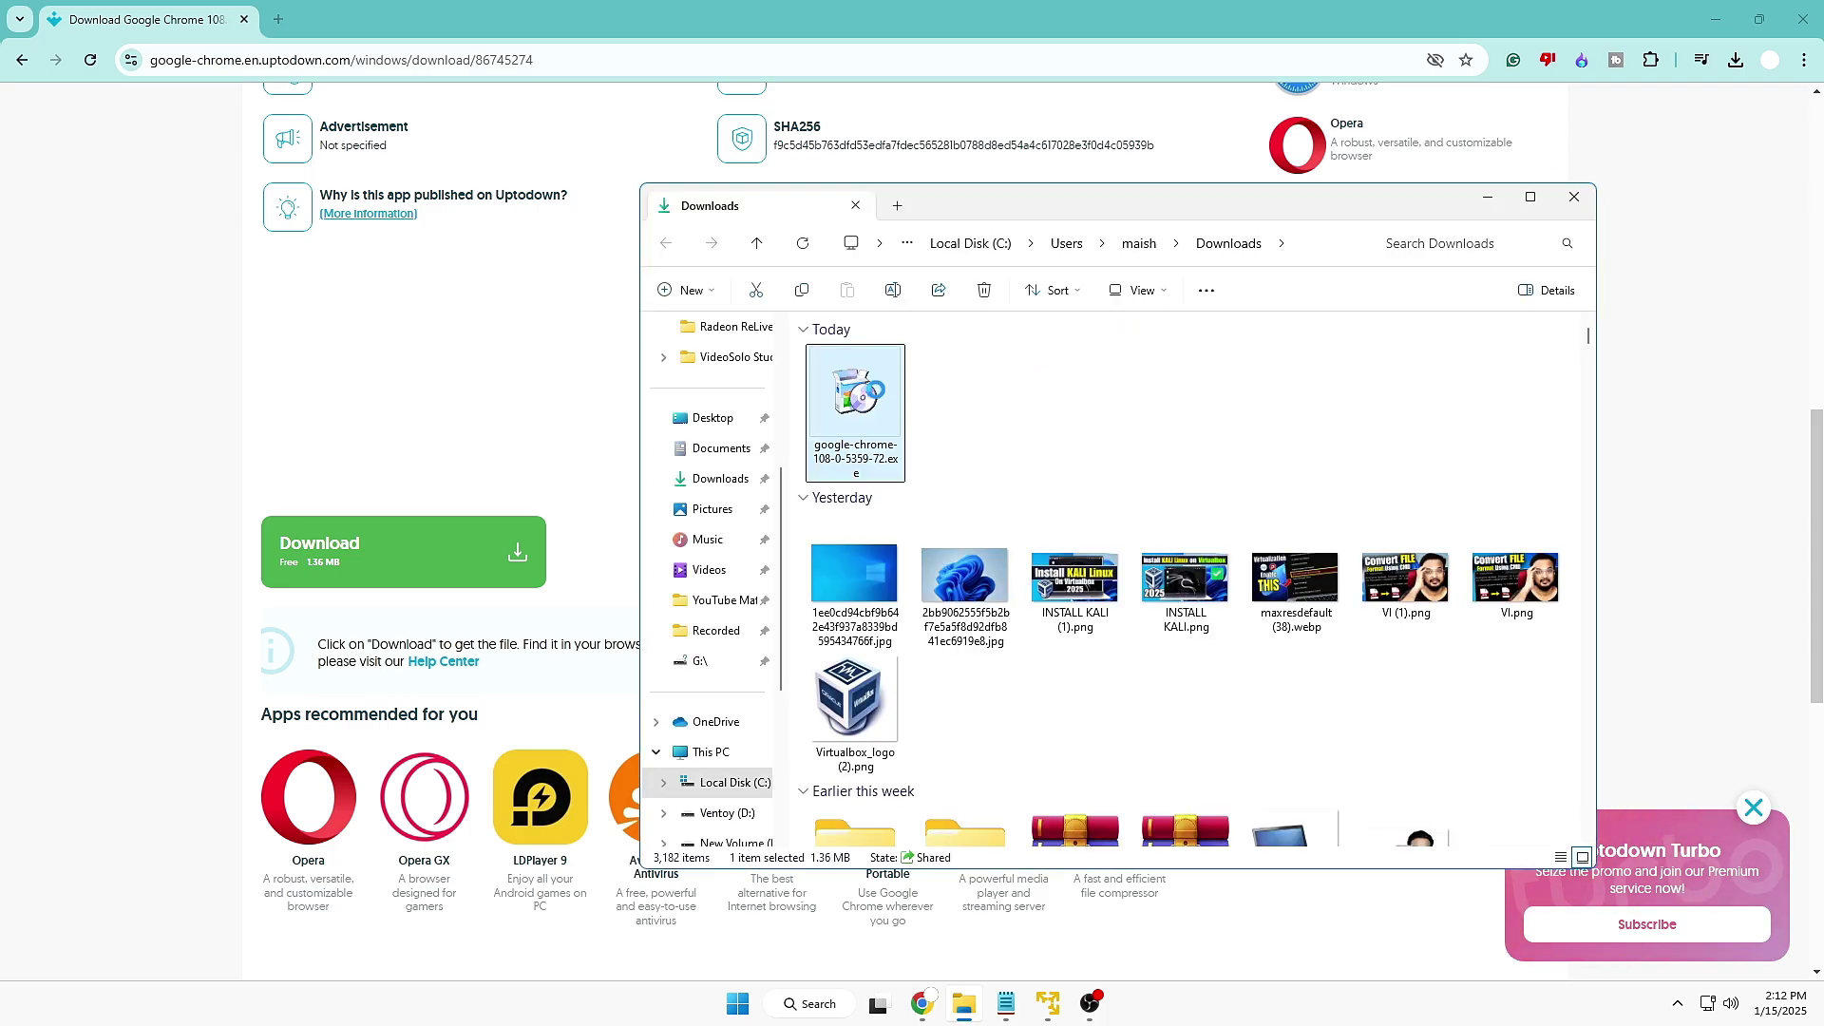
- Copy google-chrome-108-0-5359-72.exe and open the SANDISK (F:) drive
right_click(872, 388)
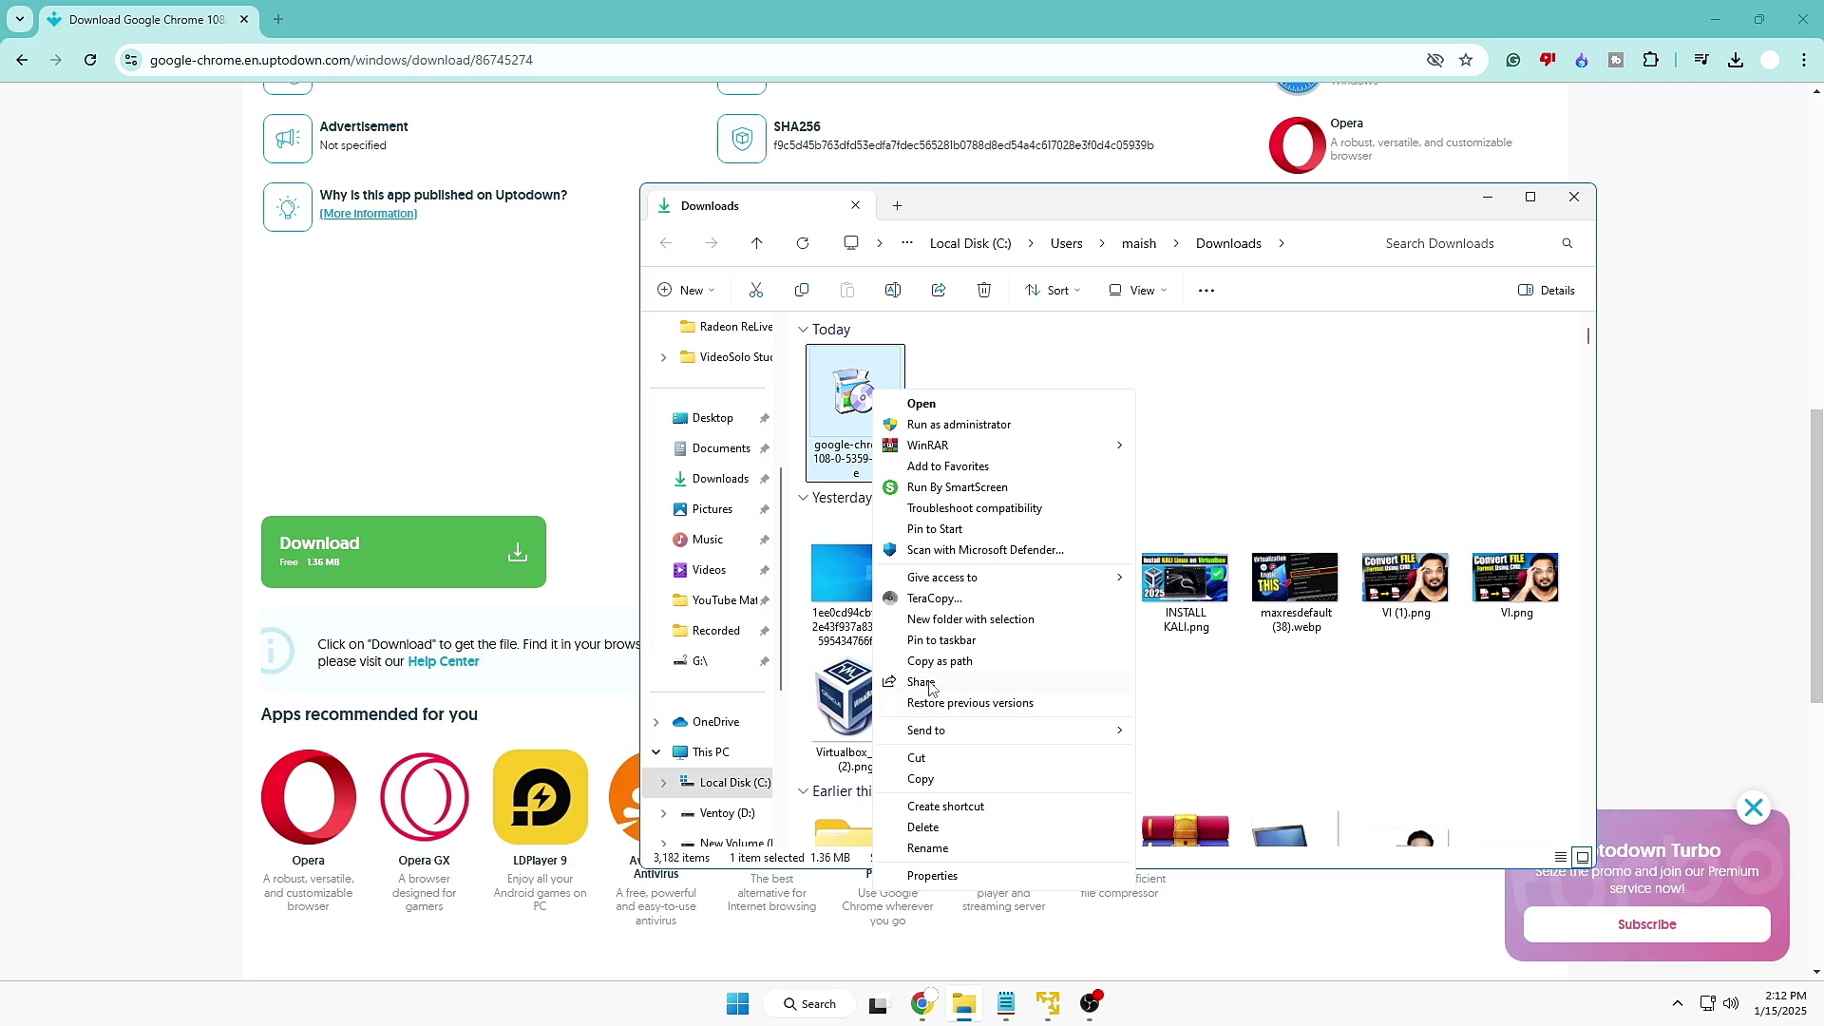
left_click(929, 779)
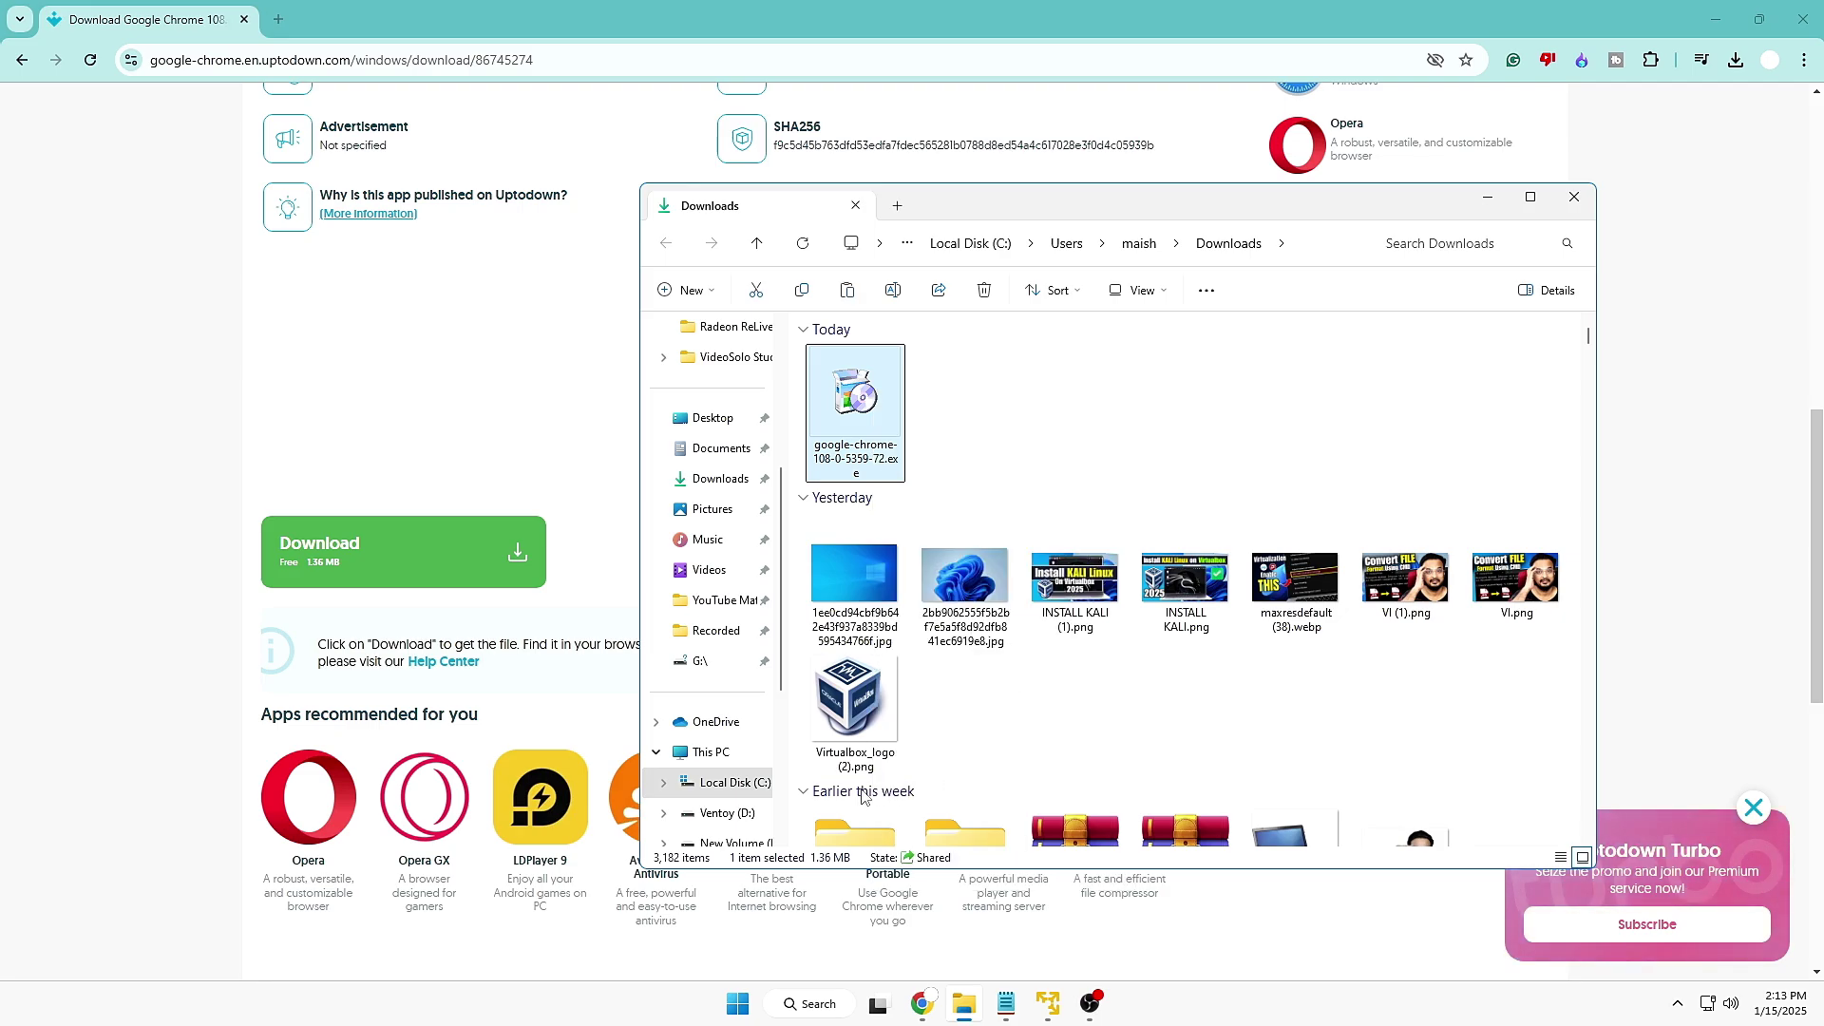
left_click(735, 781)
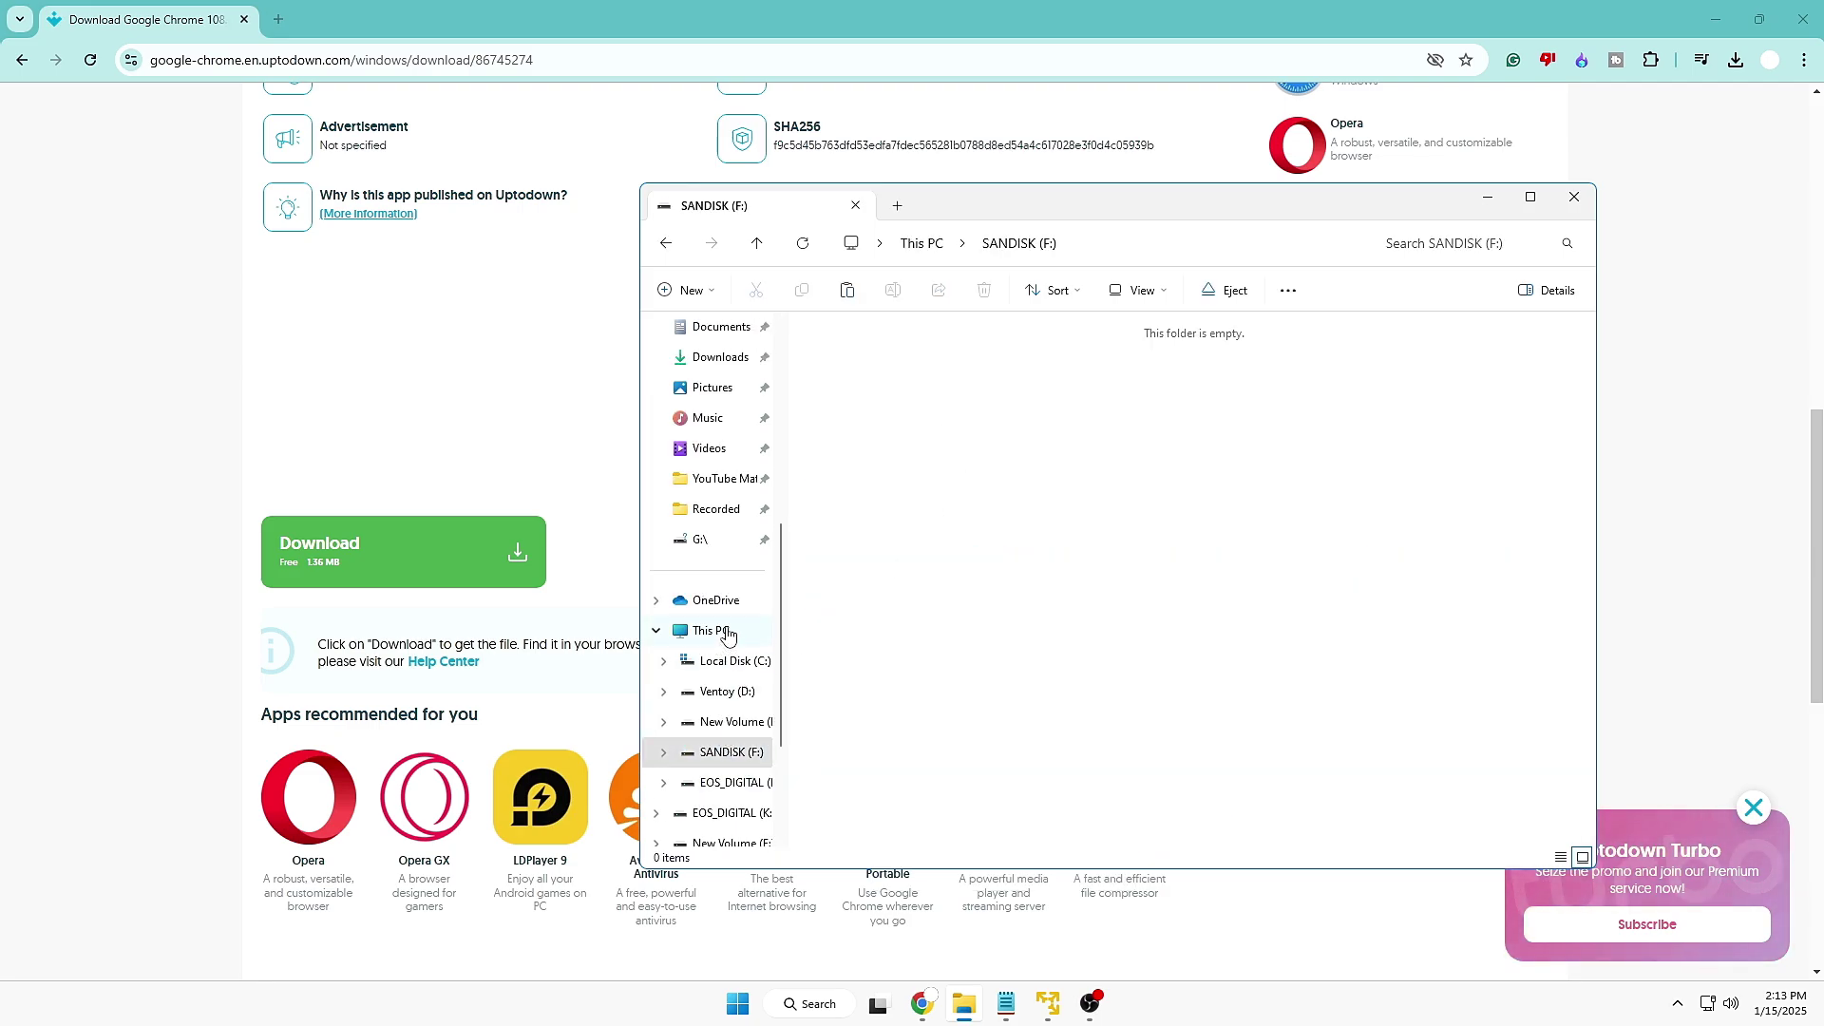
left_click(712, 630)
left_click(914, 424)
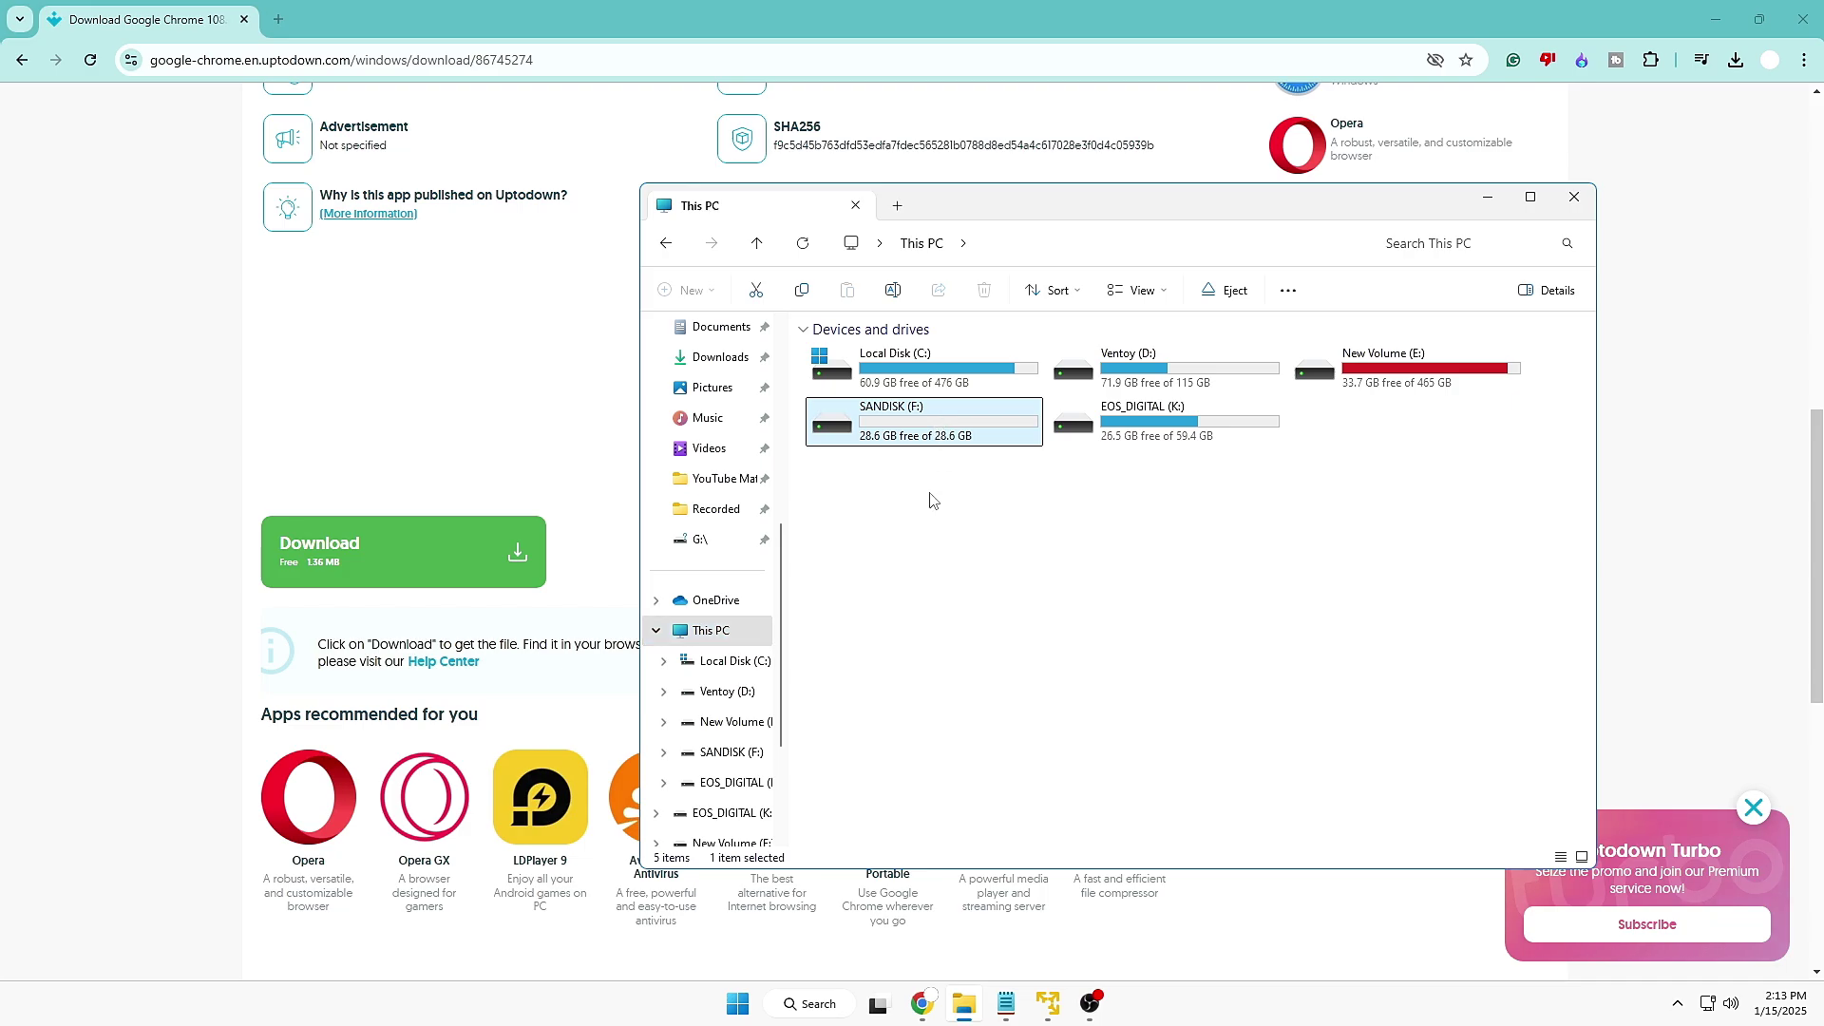
double_click(937, 422)
- Paste the installer onto SANDISK (F:) using Explorer, then close the window
key("ctrl+v")
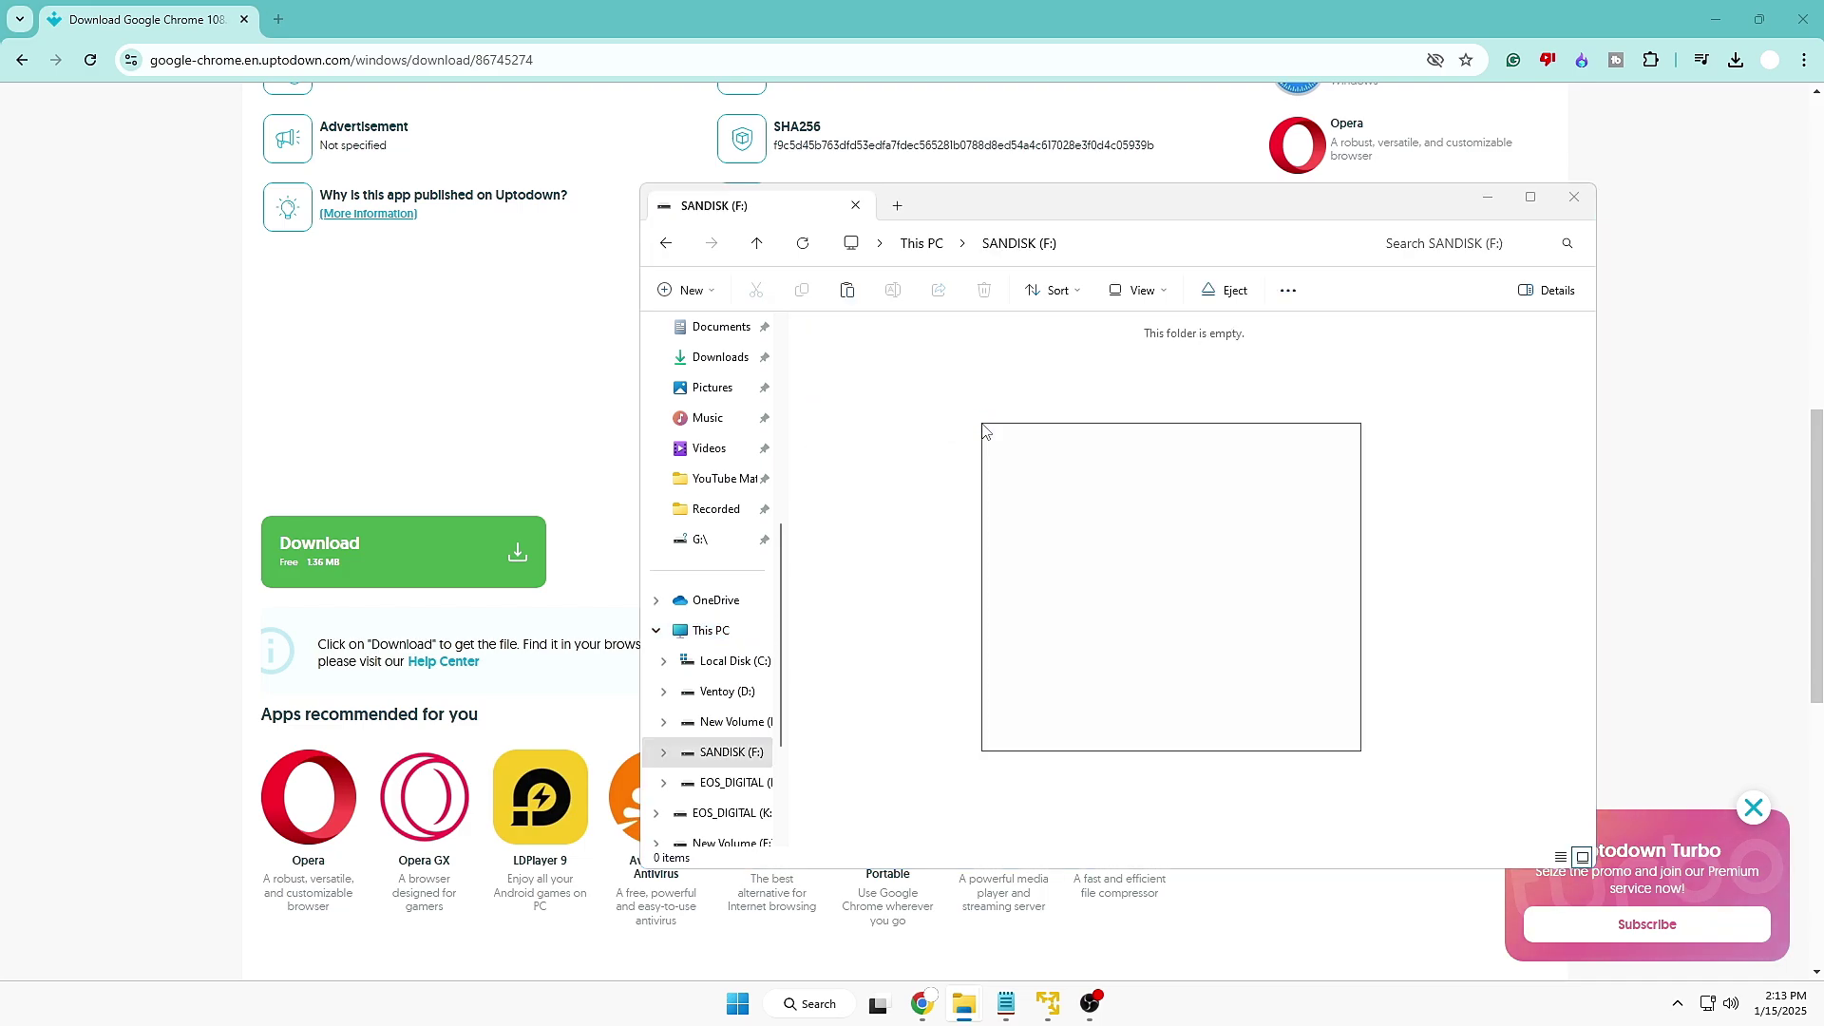
left_click(1148, 542)
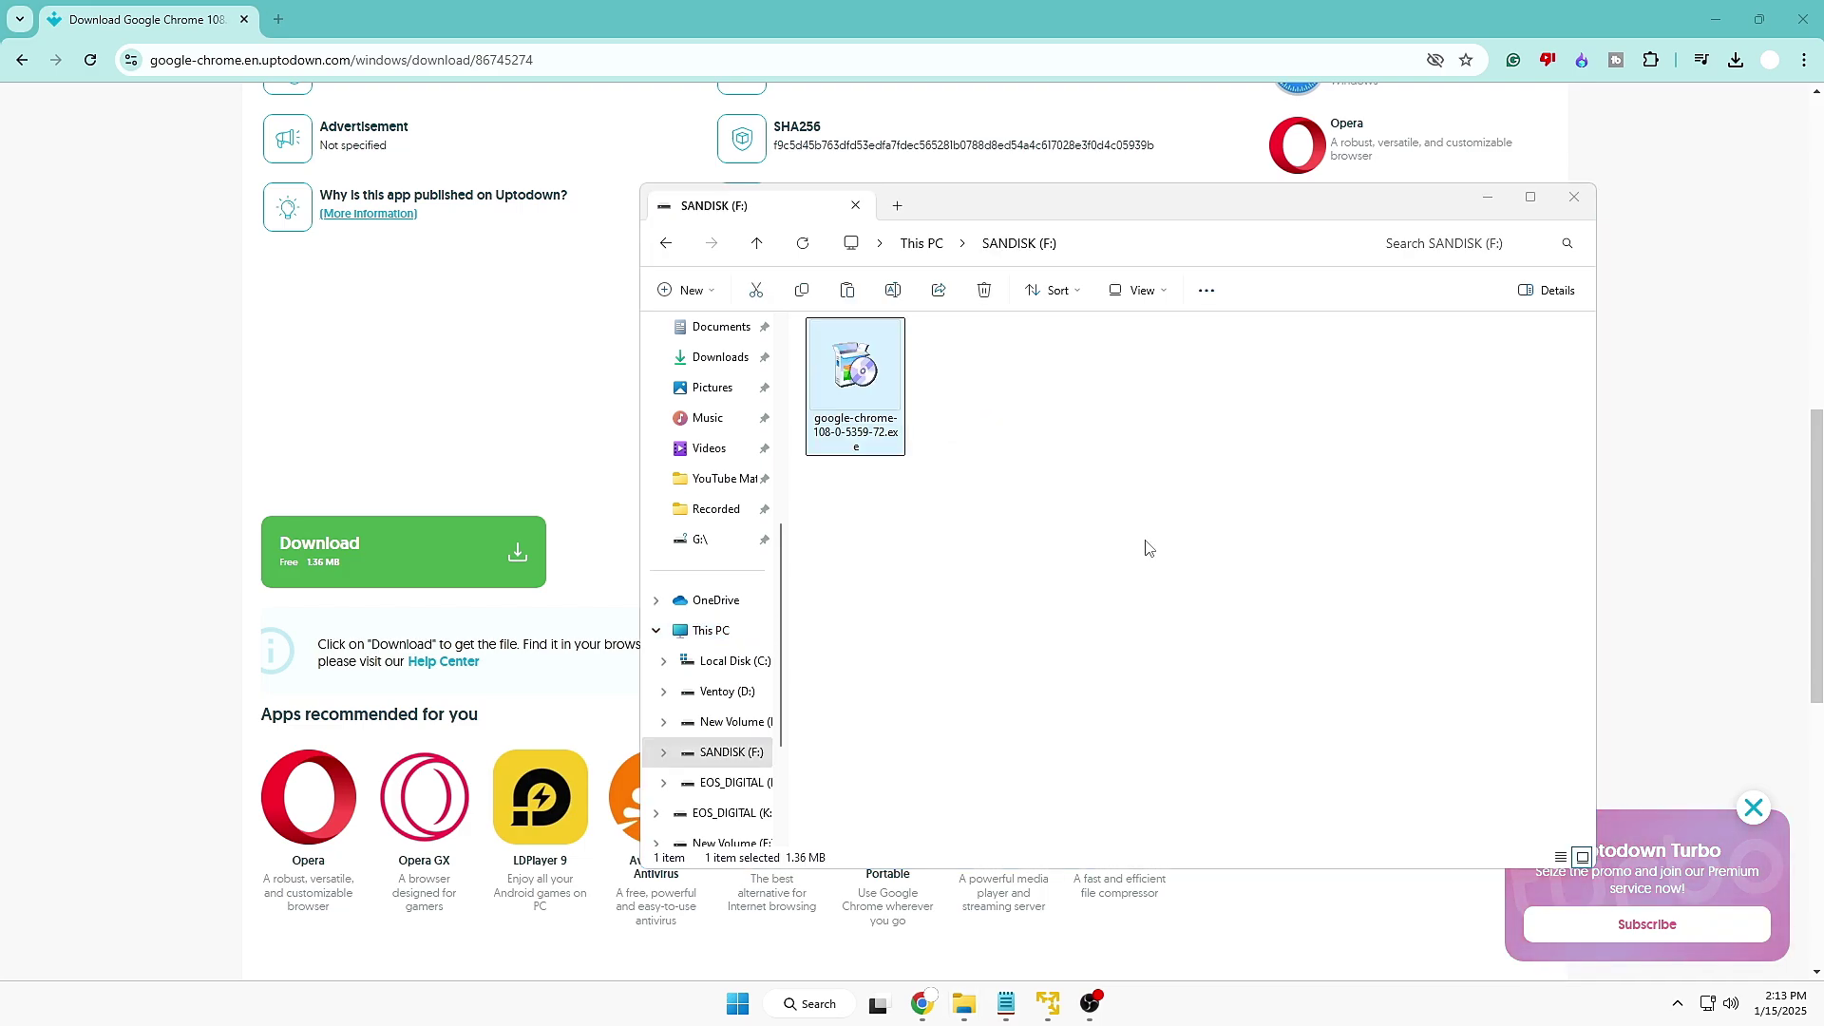
left_click(1573, 198)
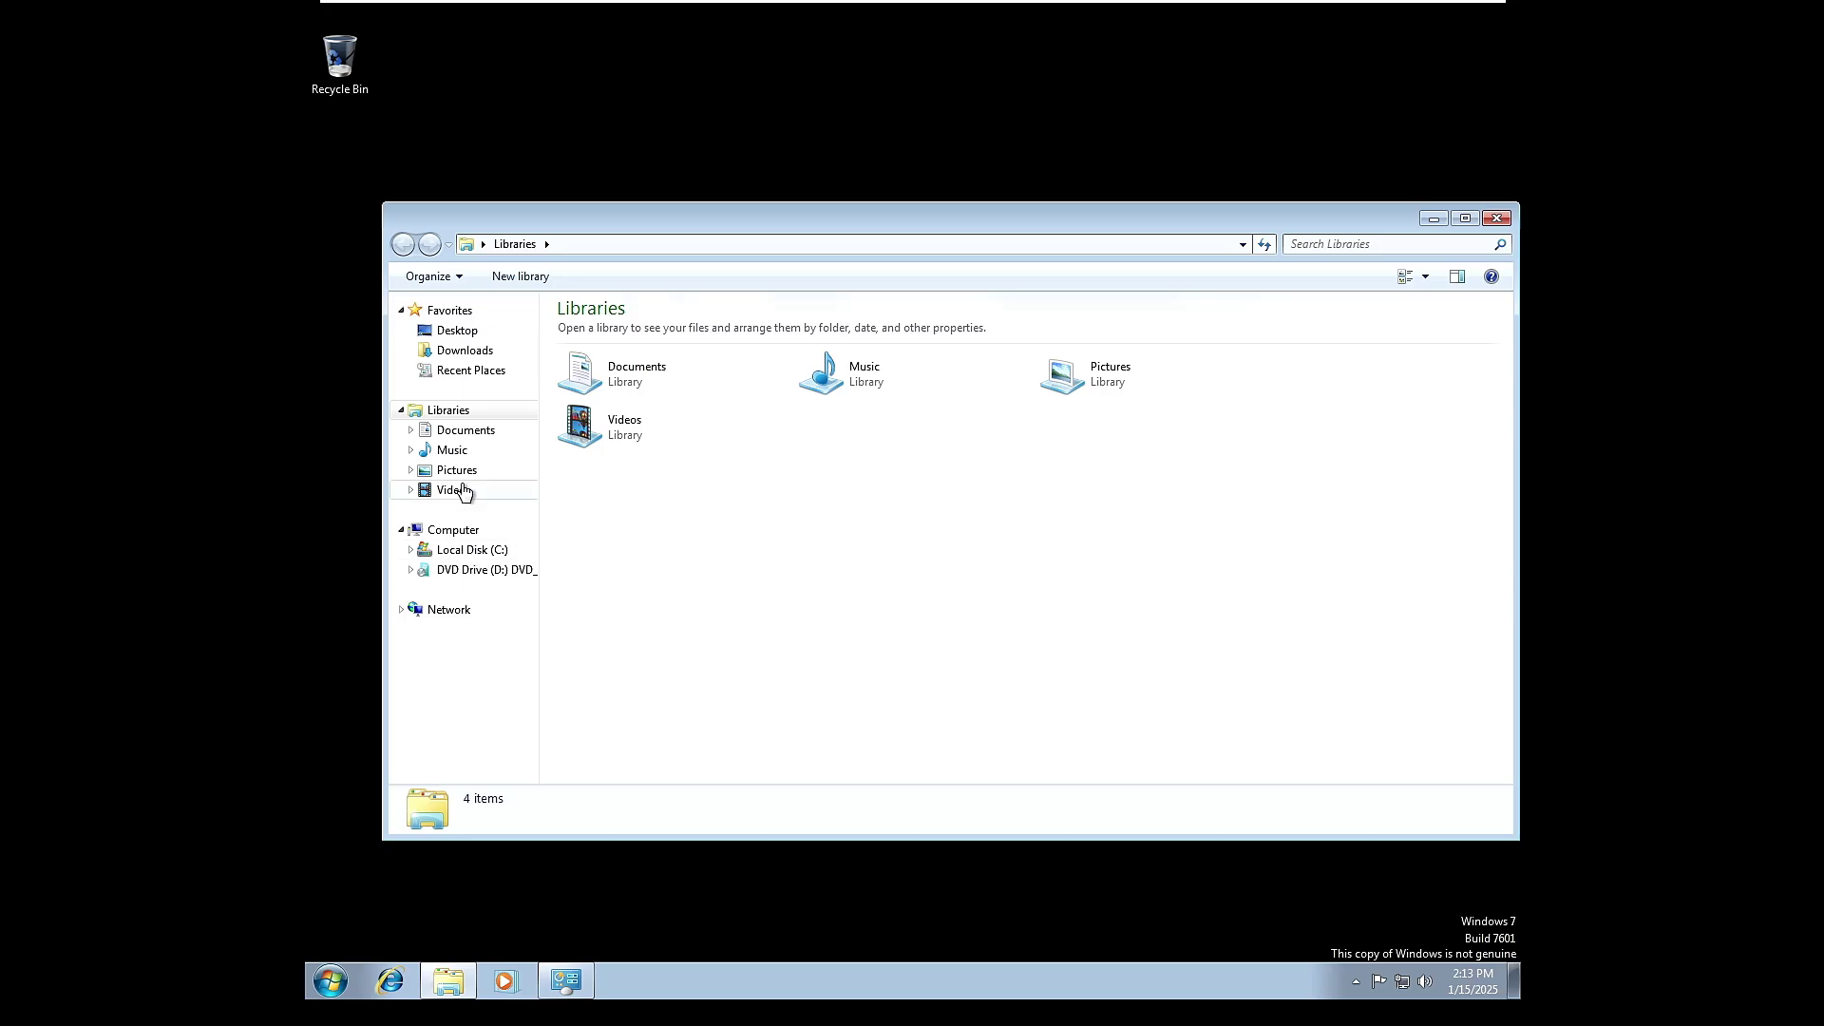
- Run google-chrome-108-0-5359-72.exe from SANDISK (F:) as administrator, approving the UAC prompt
left_click(454, 528)
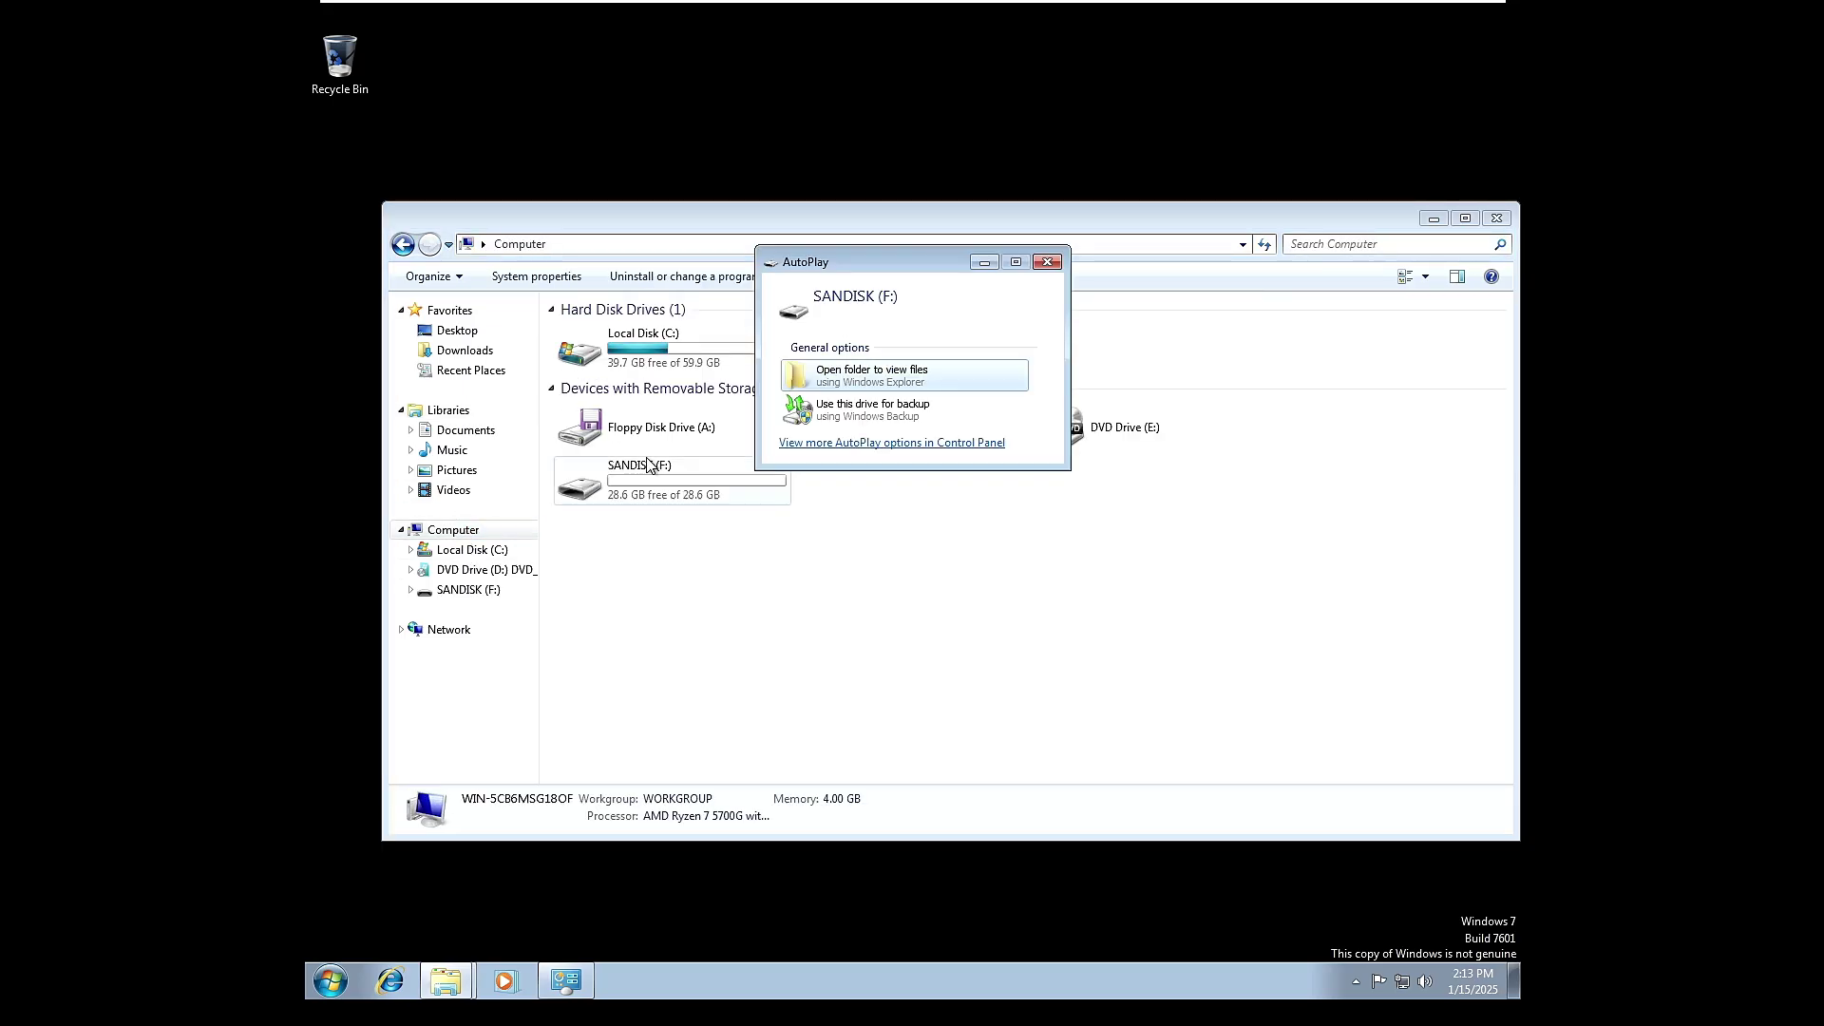
left_click(1049, 262)
double_click(674, 476)
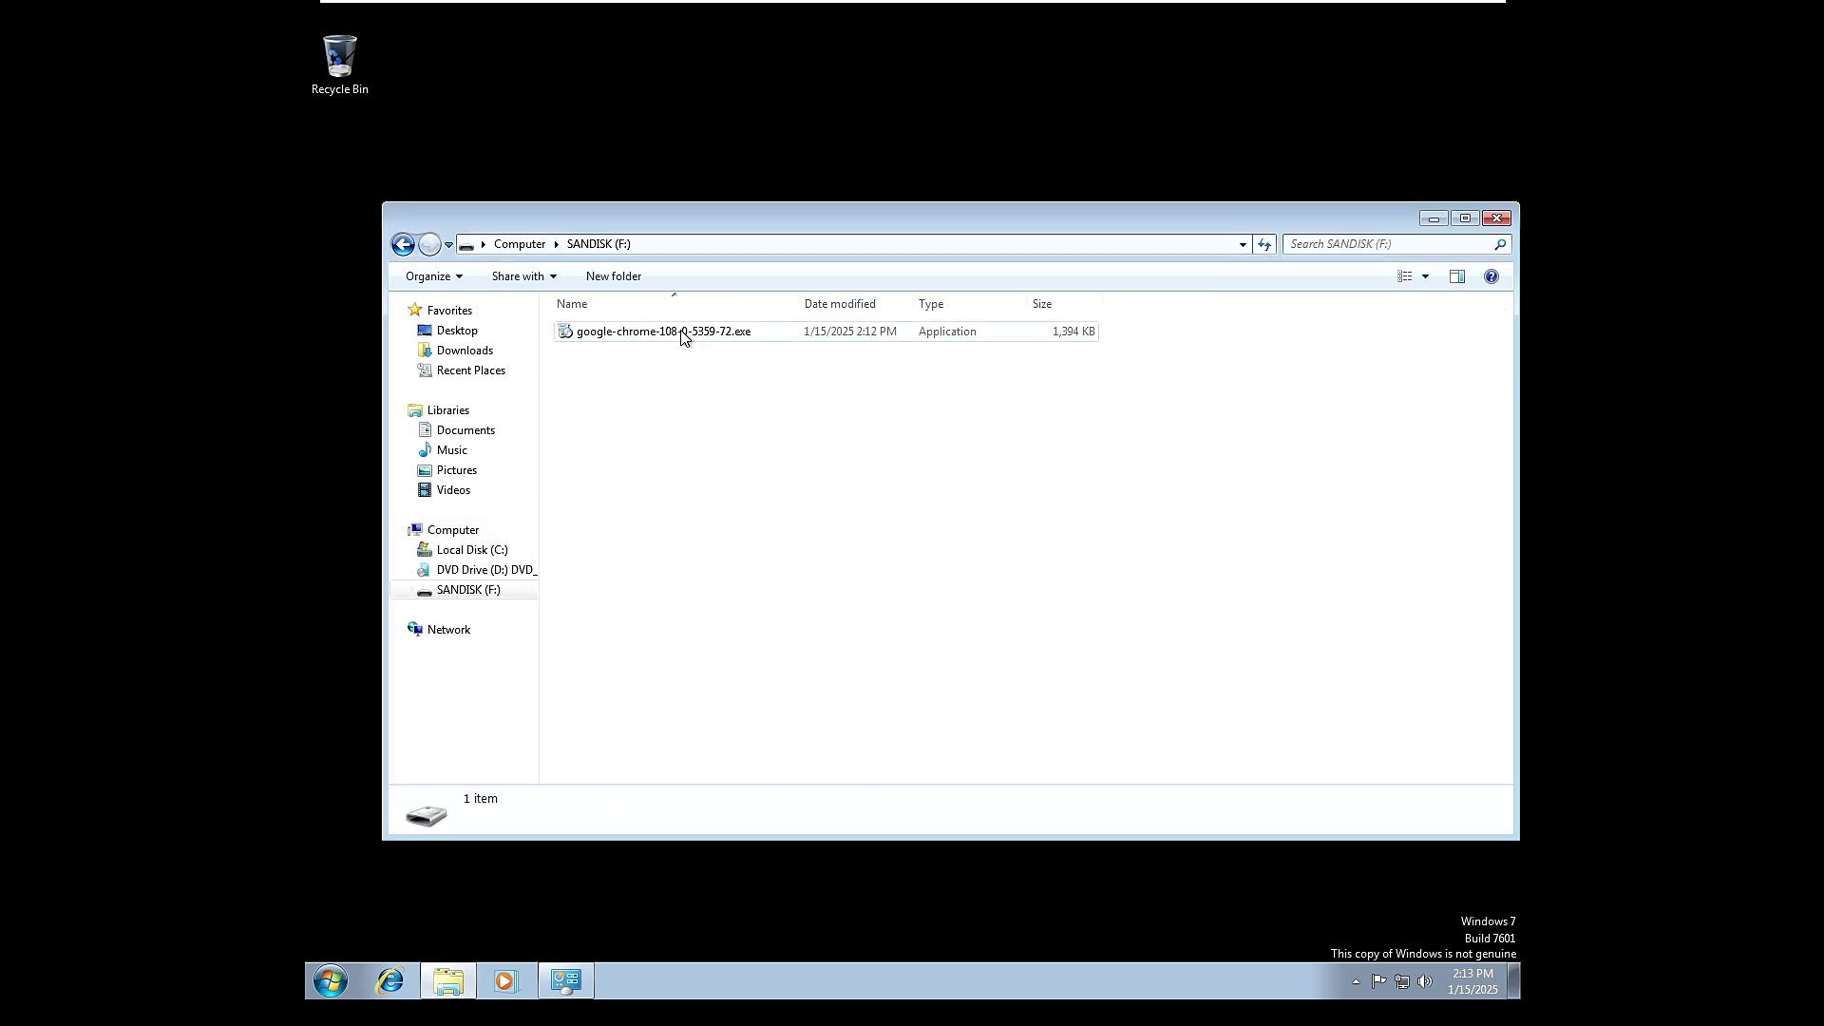
left_click(684, 337)
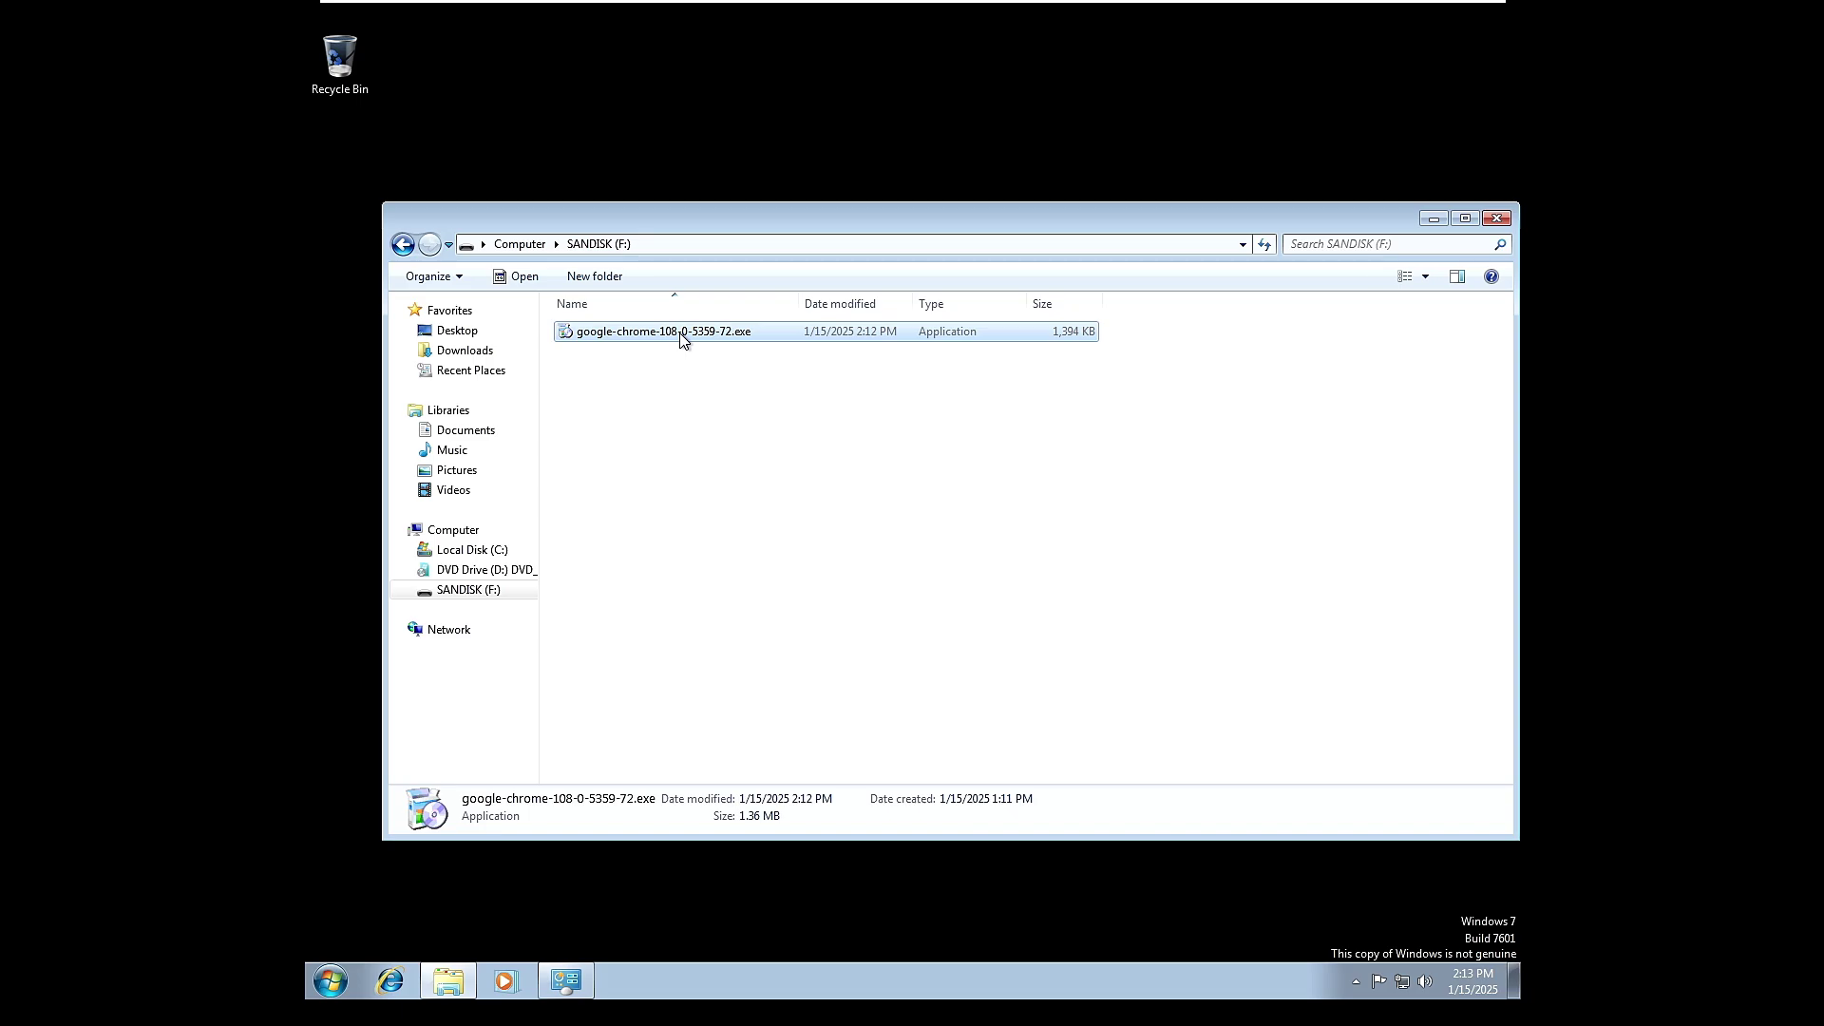
right_click(684, 340)
left_click(755, 368)
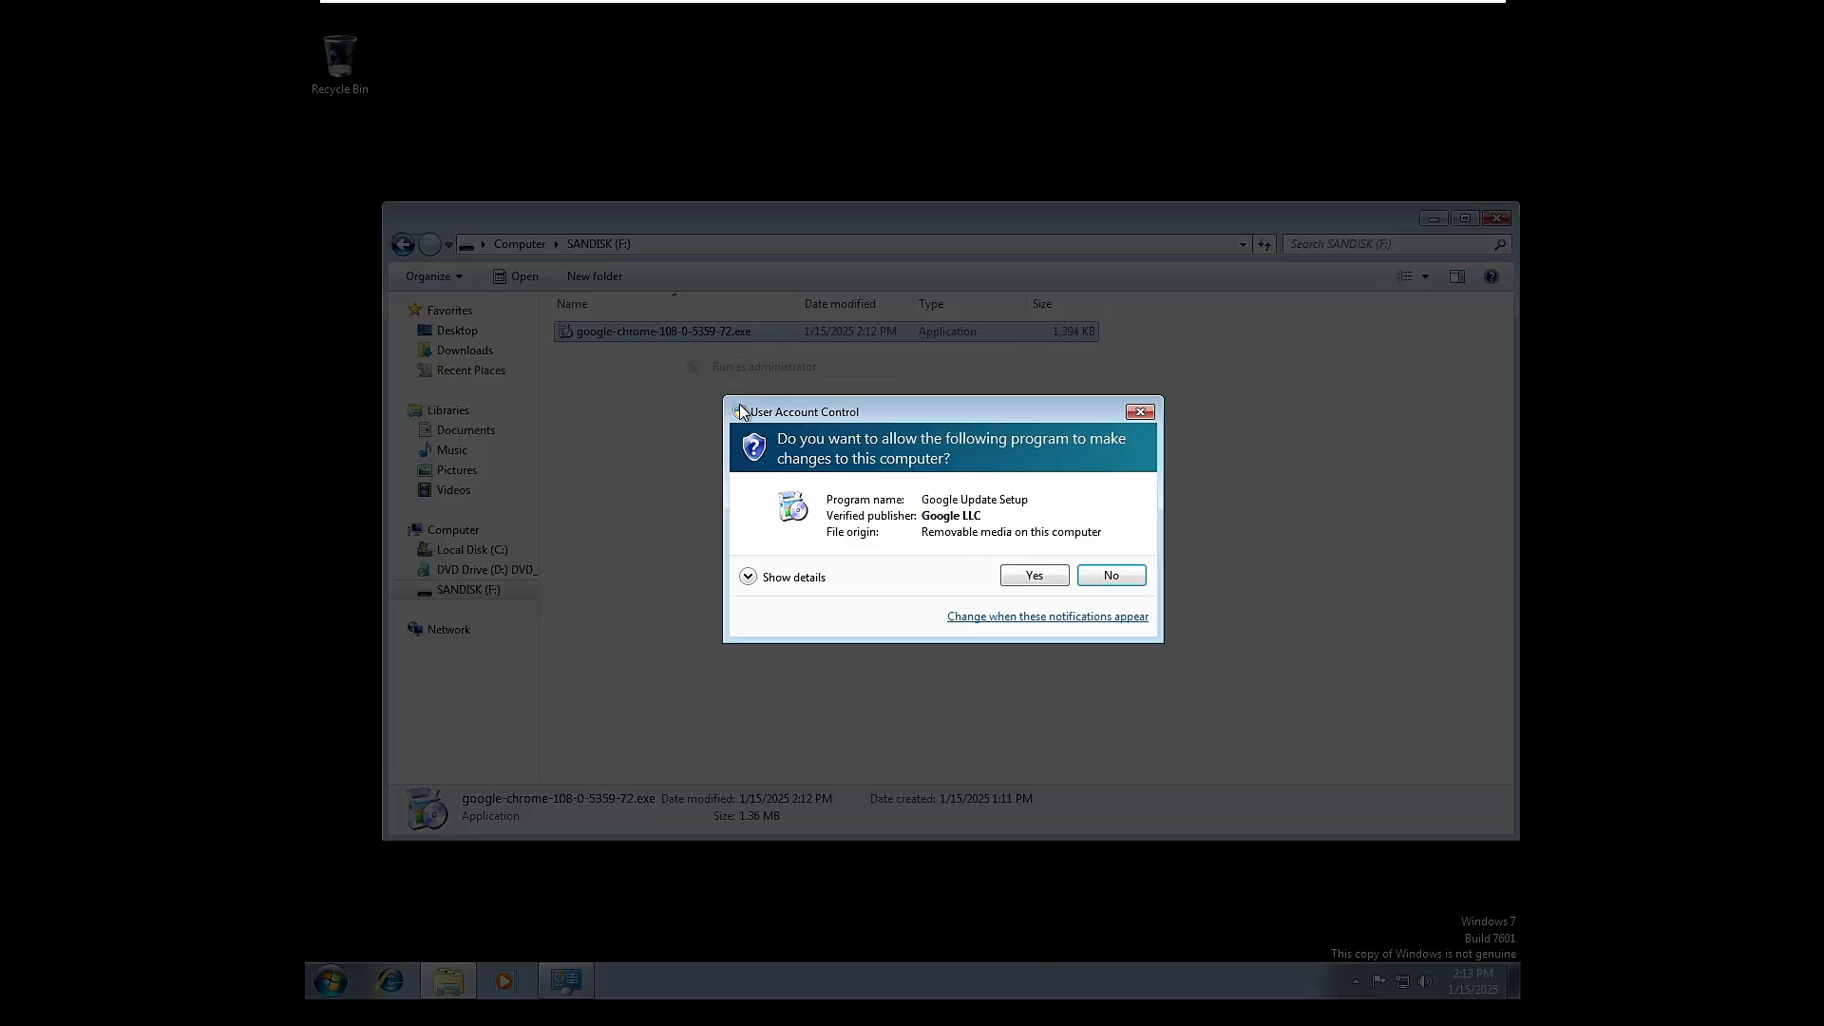
left_click(1031, 575)
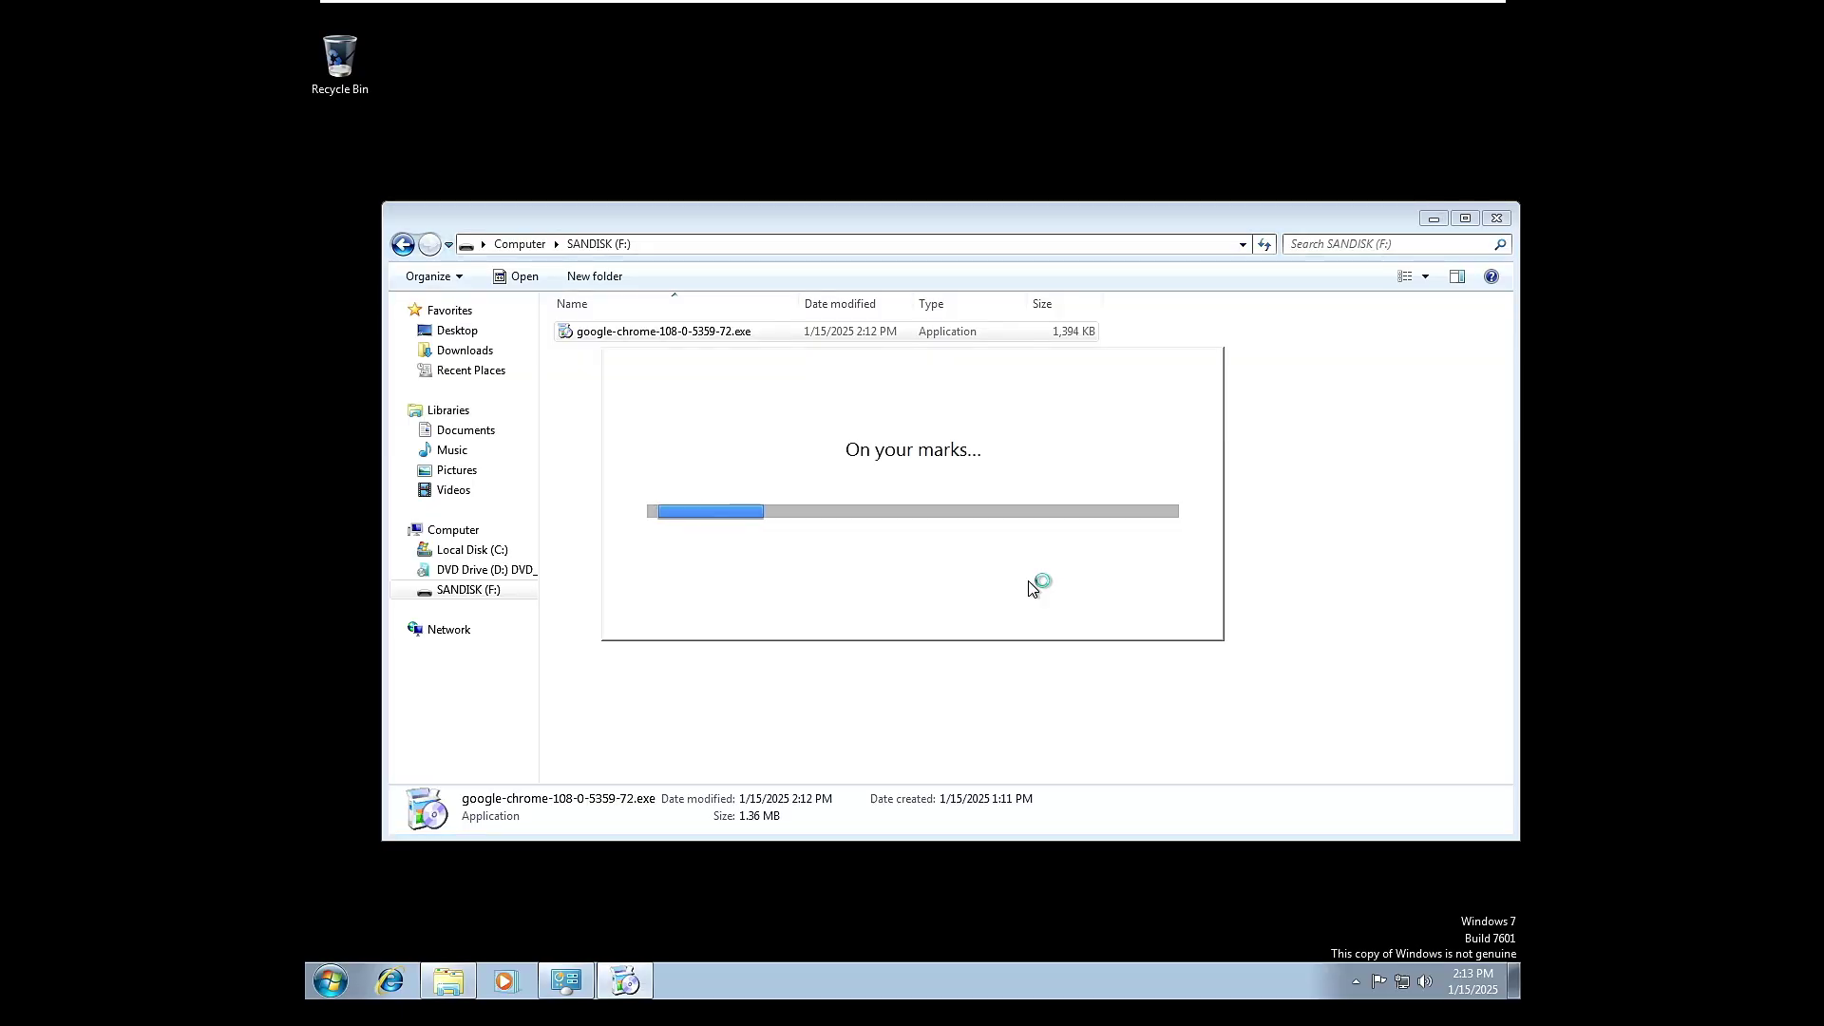
- Close the auto-opened windows, then launch Chrome from its new desktop shortcut
left_click(1497, 216)
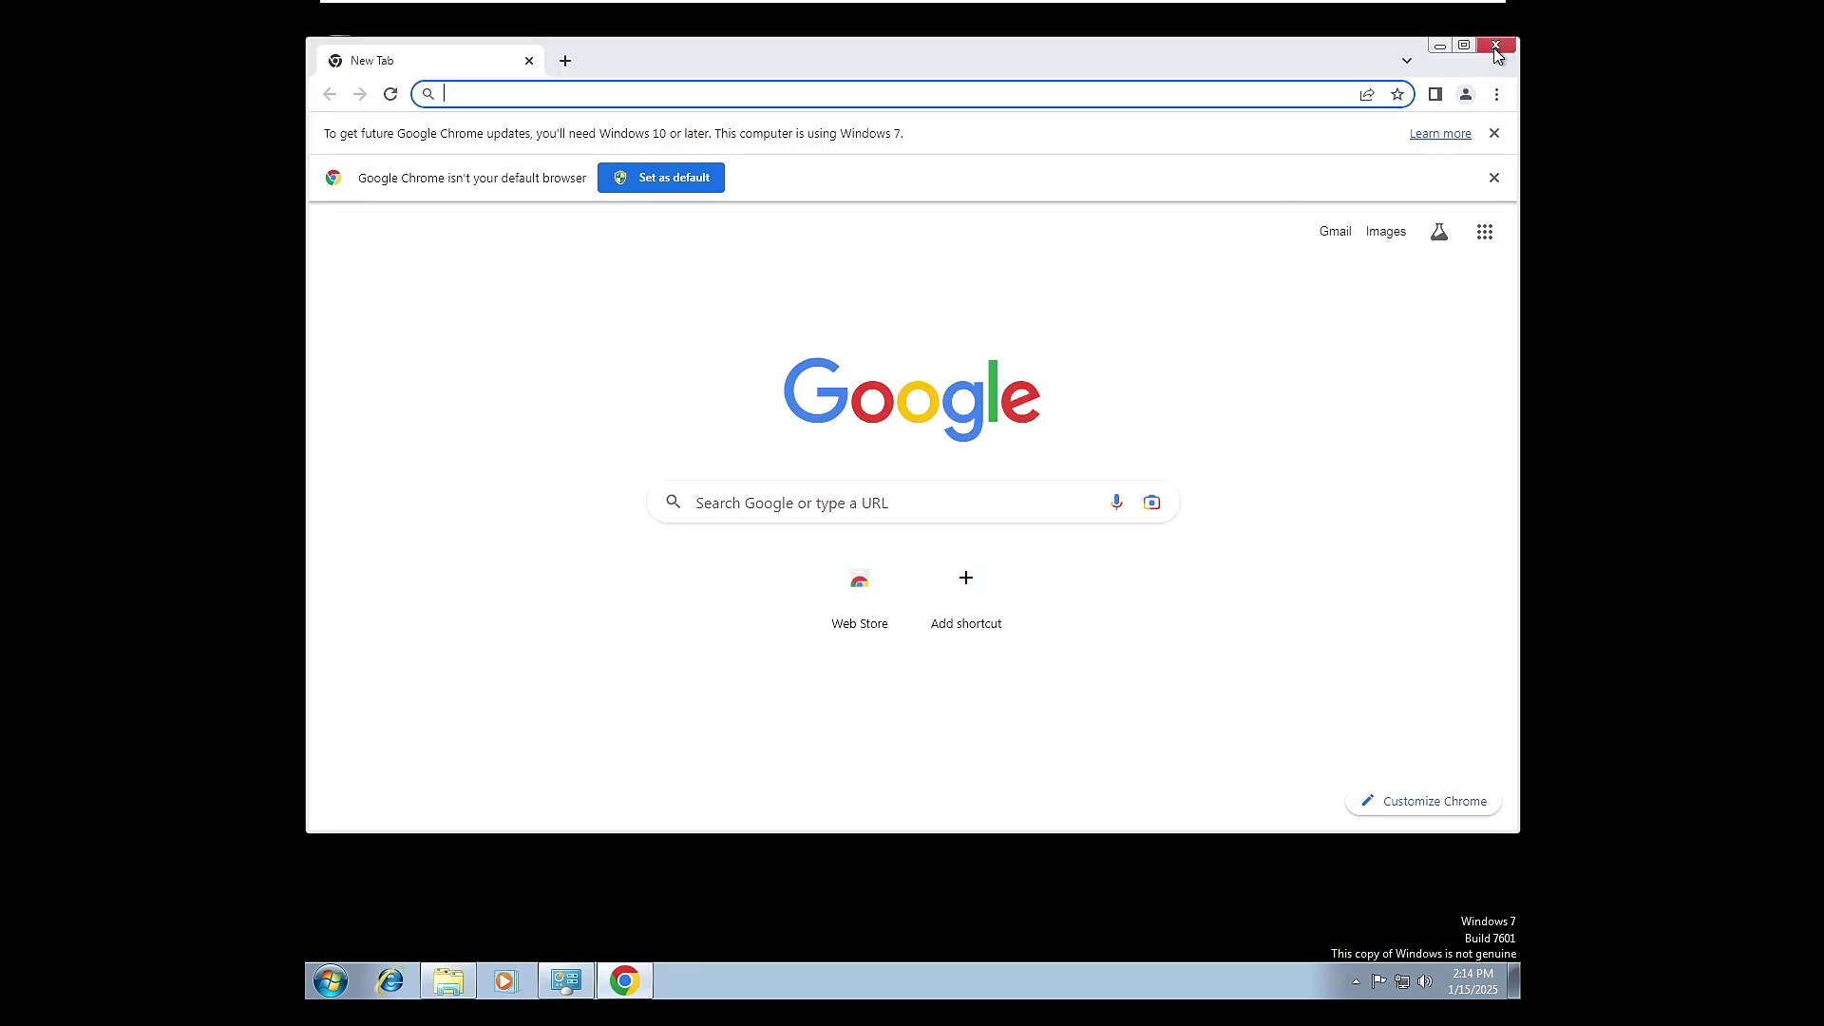
left_click(1494, 55)
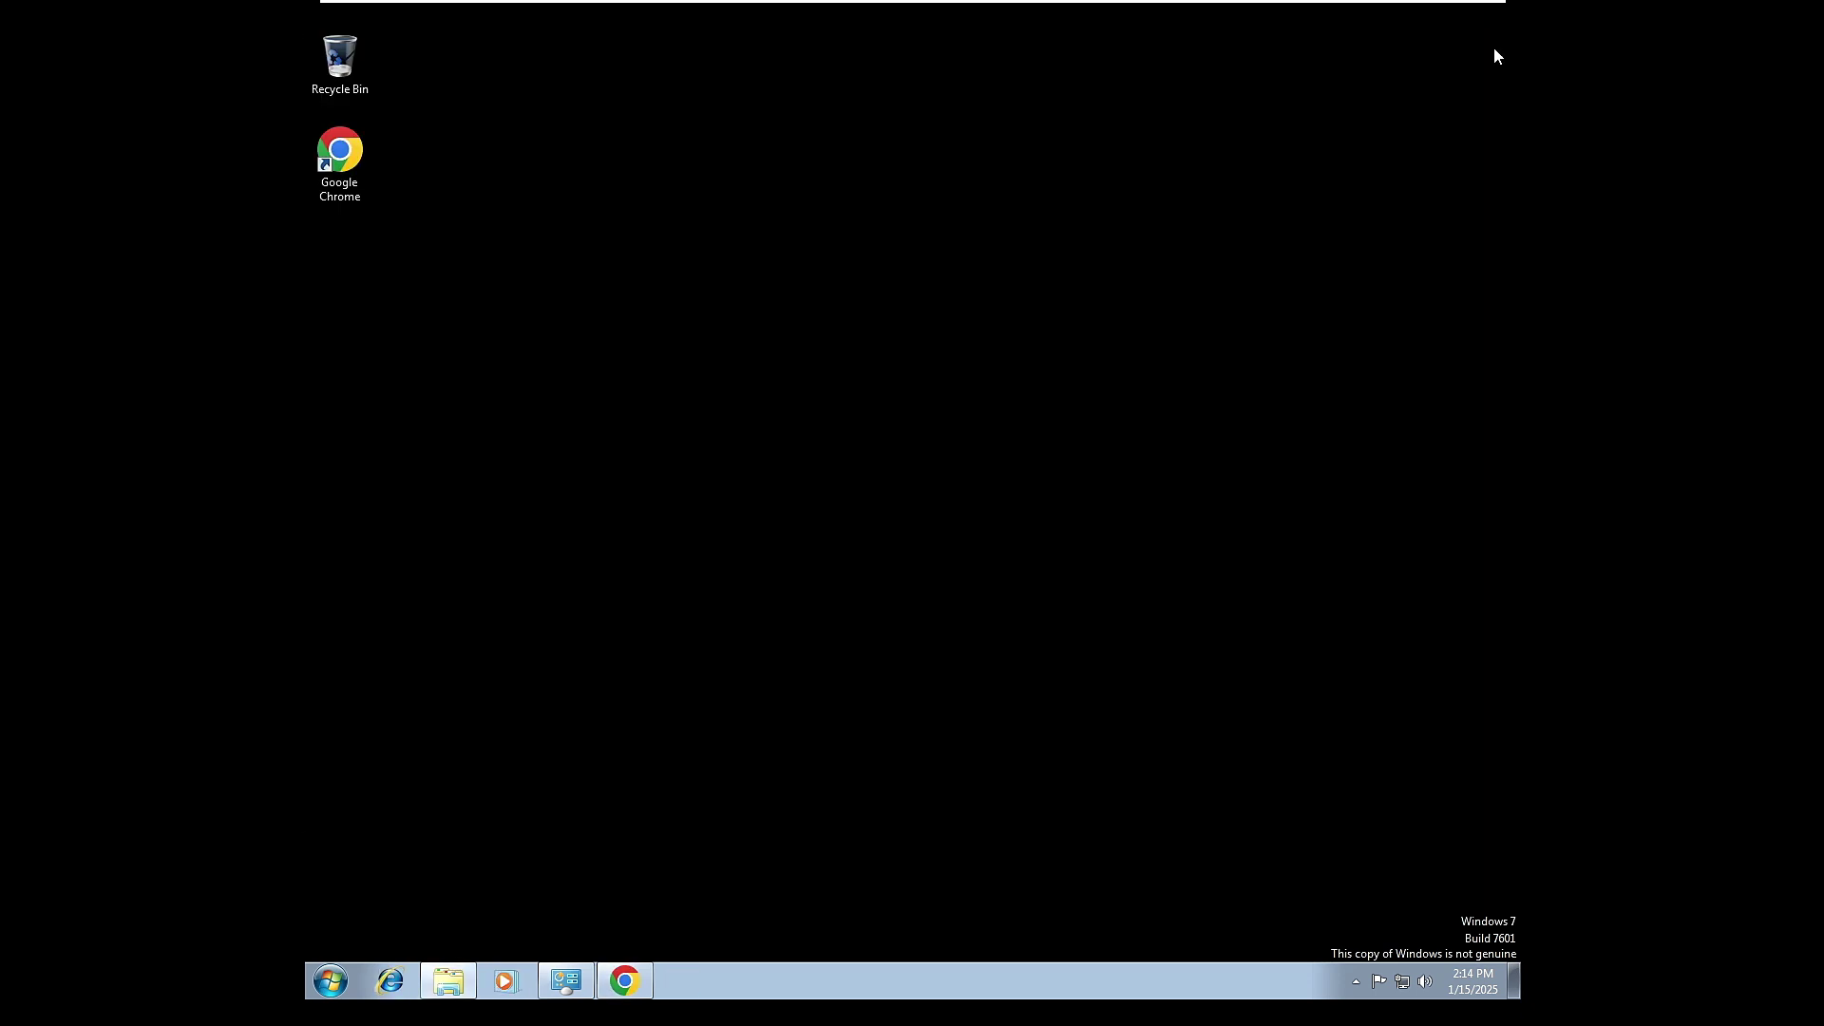
double_click(339, 158)
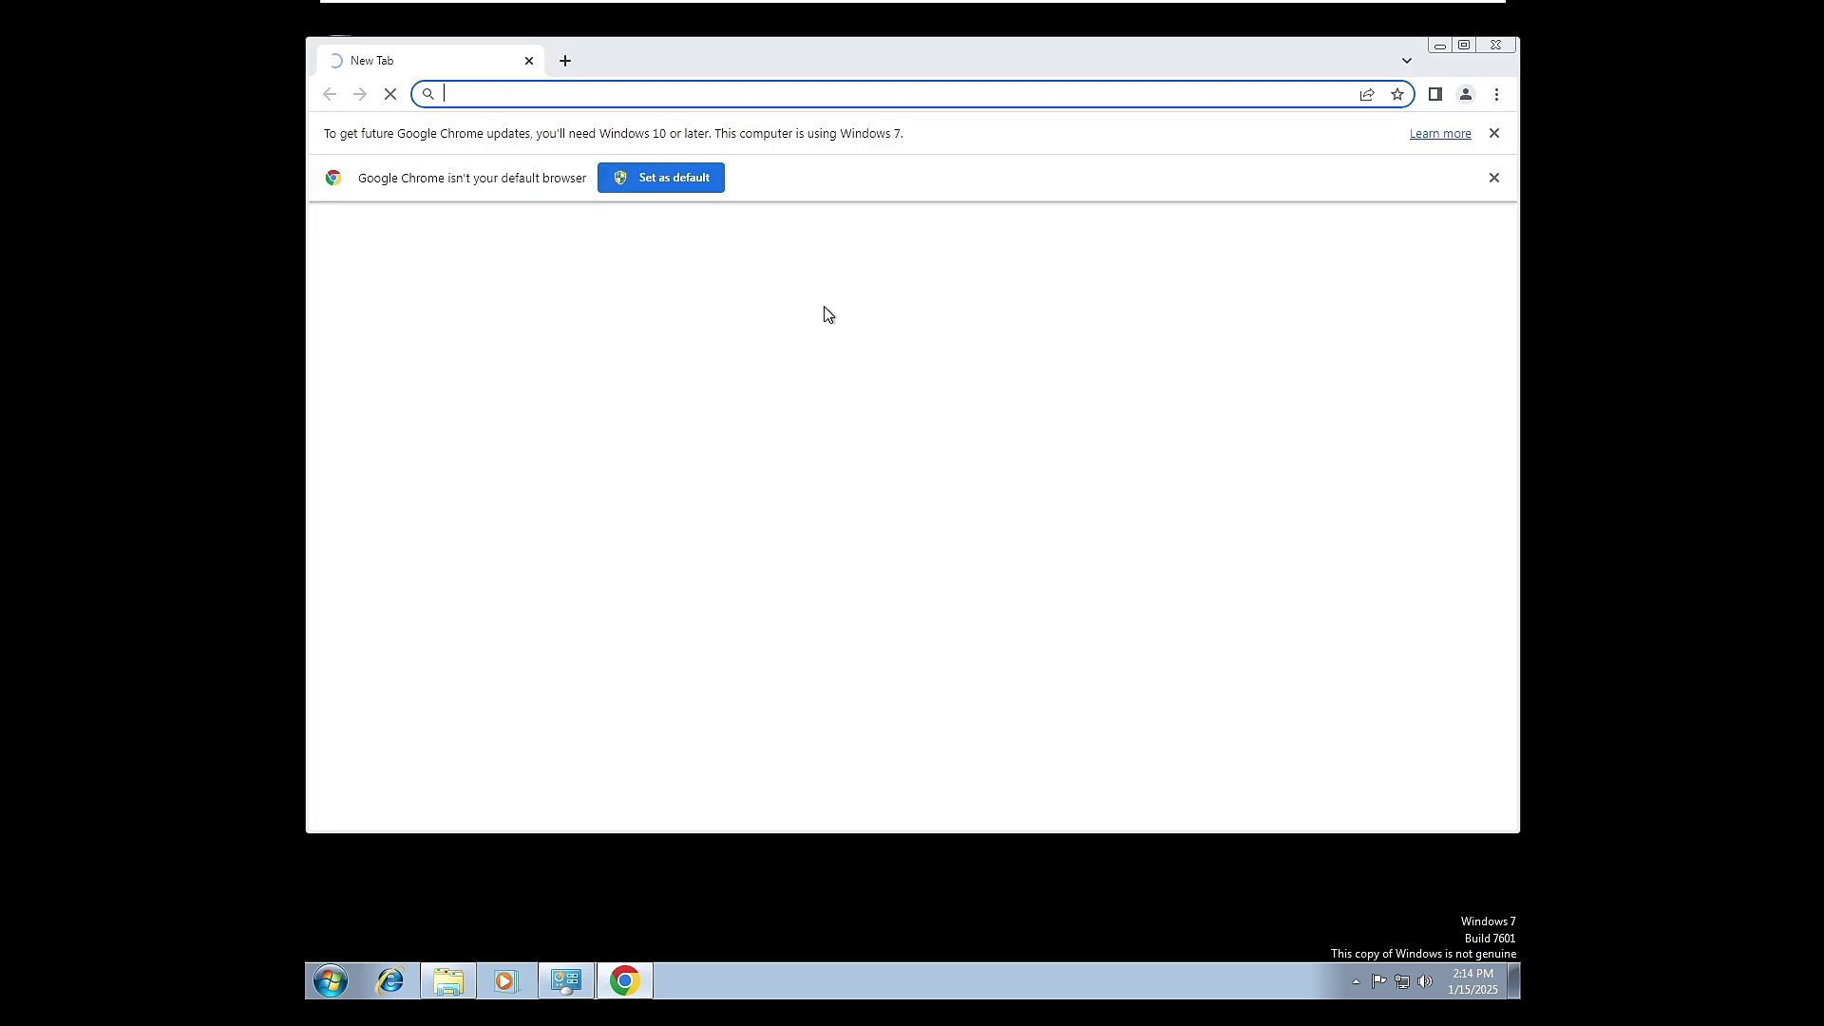
left_click_drag(941, 54, 884, 168)
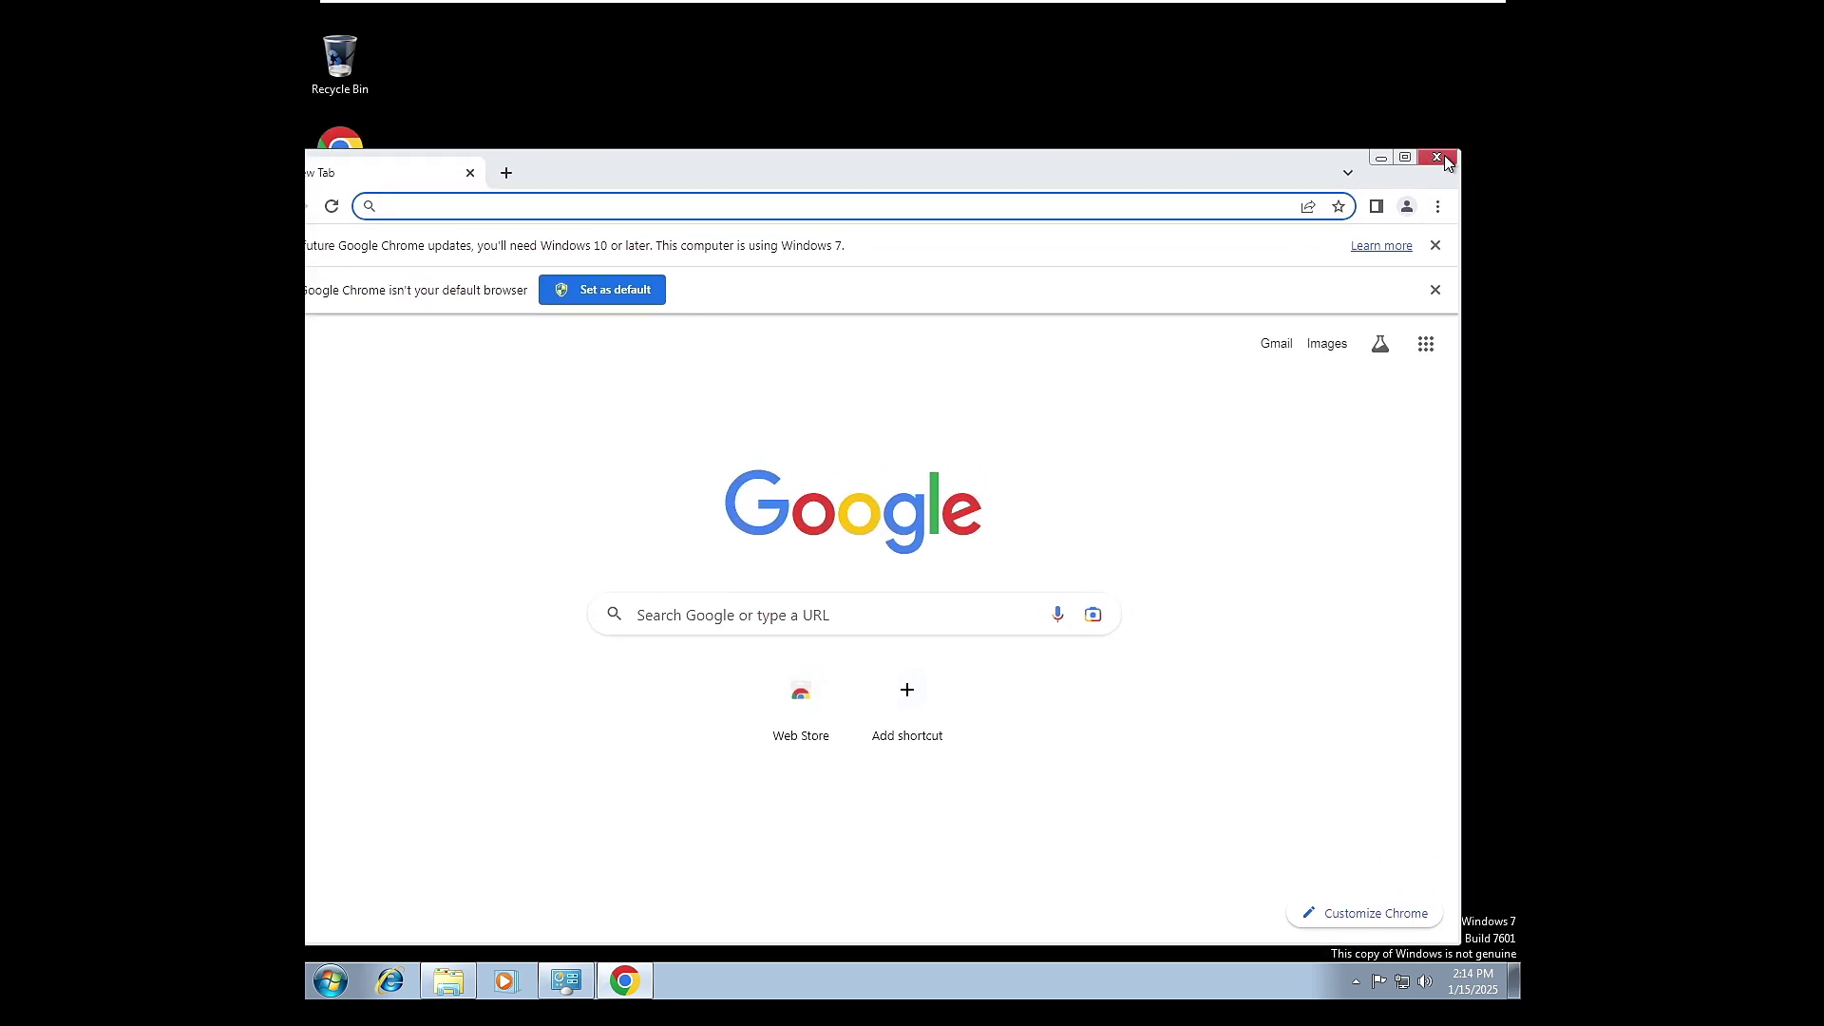